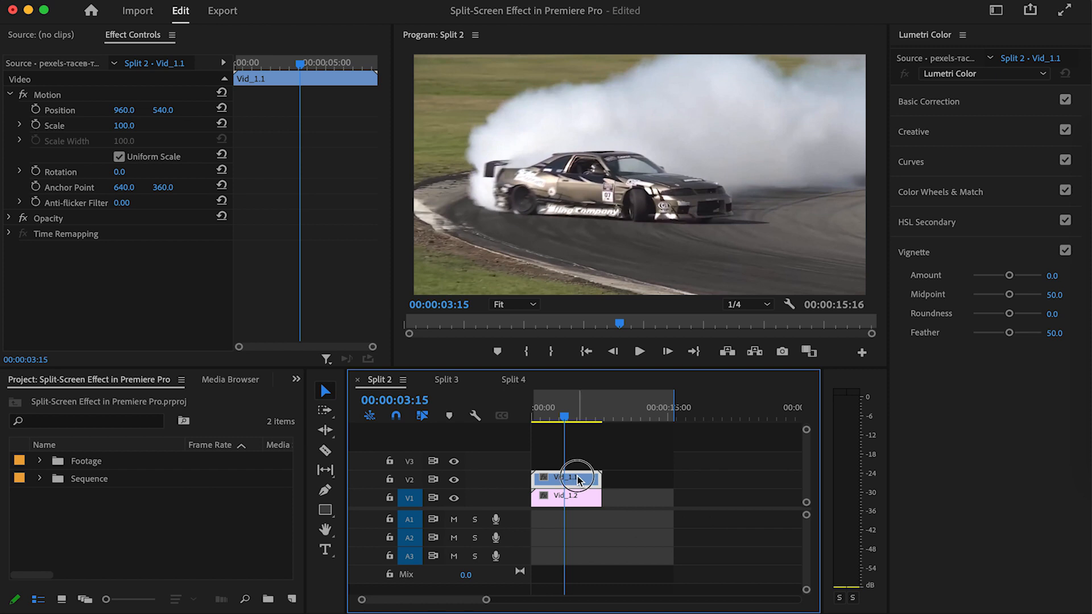
- Nest the Vid_1.1 and Vid_1.2 clips of the Split 2 sequence together under the default name Nested Sequence 03
key("super+a")
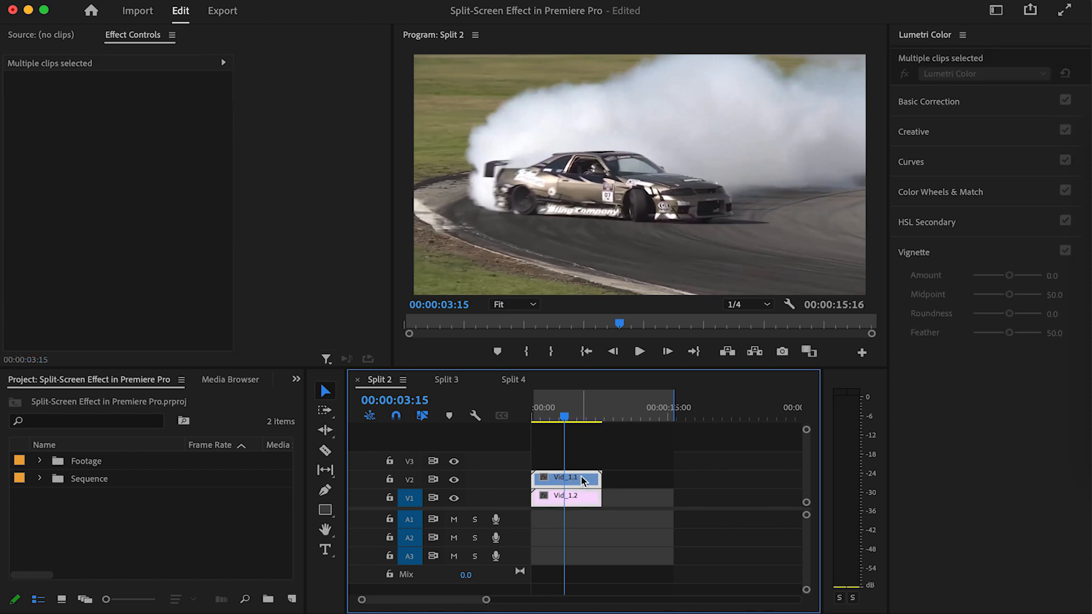
right_click(581, 479)
mouse_move(690, 603)
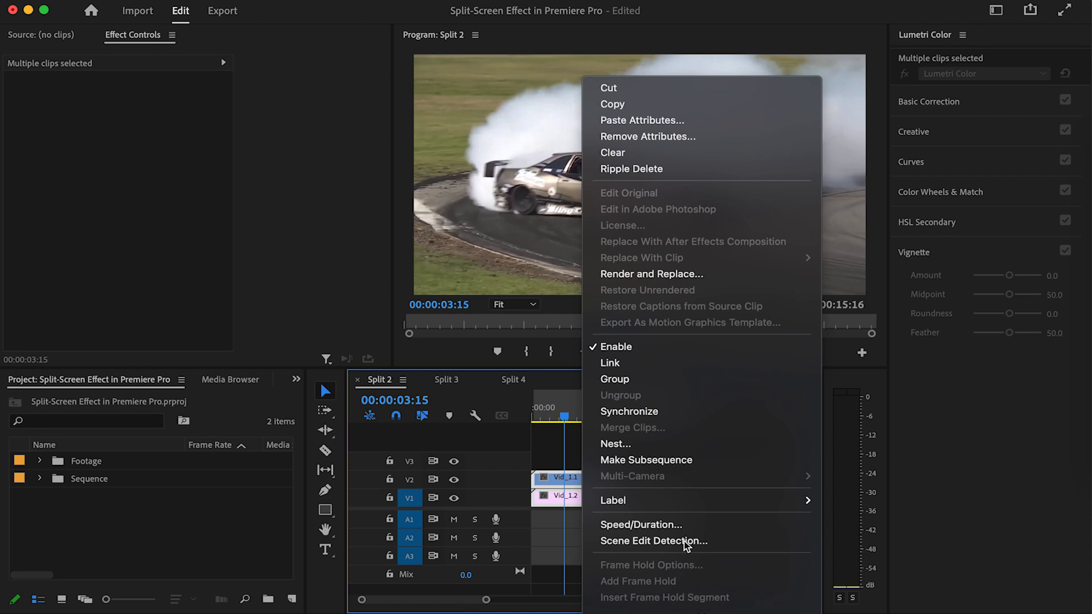
left_click(629, 445)
left_click(580, 335)
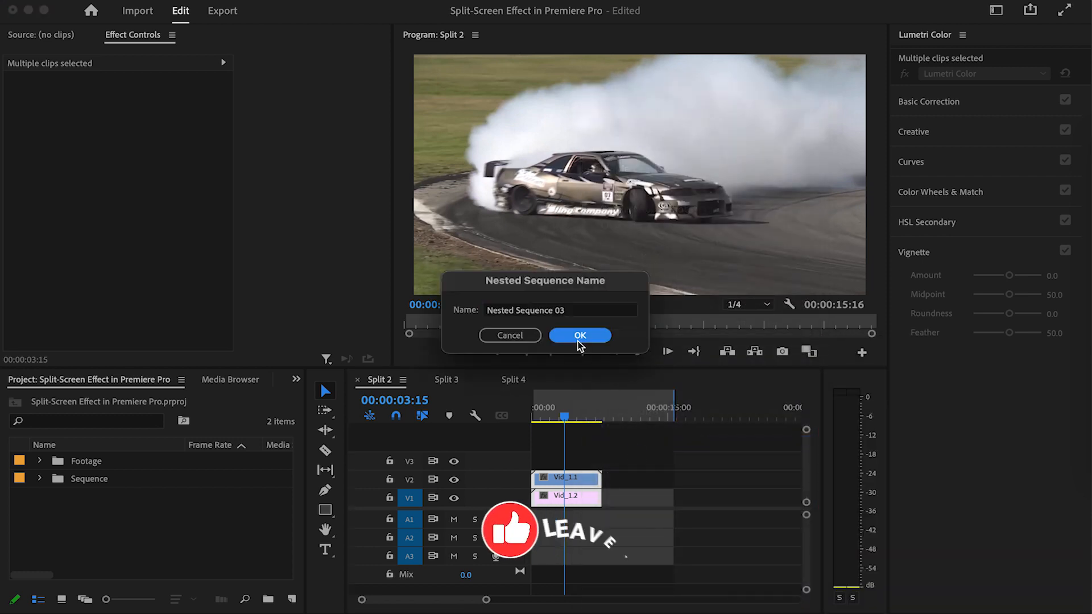
- Open the nested sequence and apply the Crop effect to the Vid_1.2 clip on V1
double_click(566, 498)
left_click(572, 497)
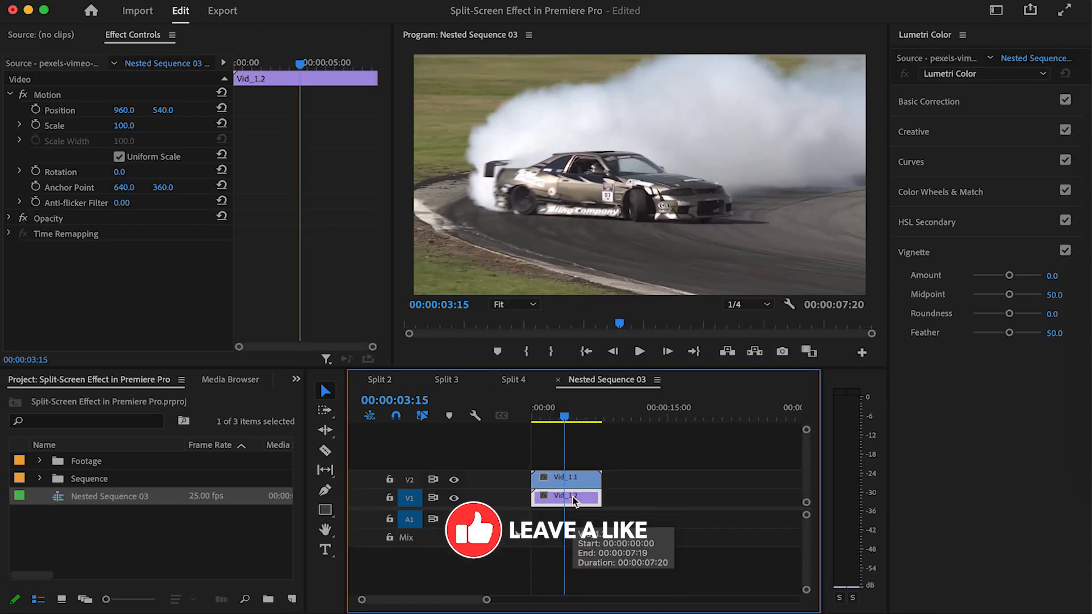
key("shift+7")
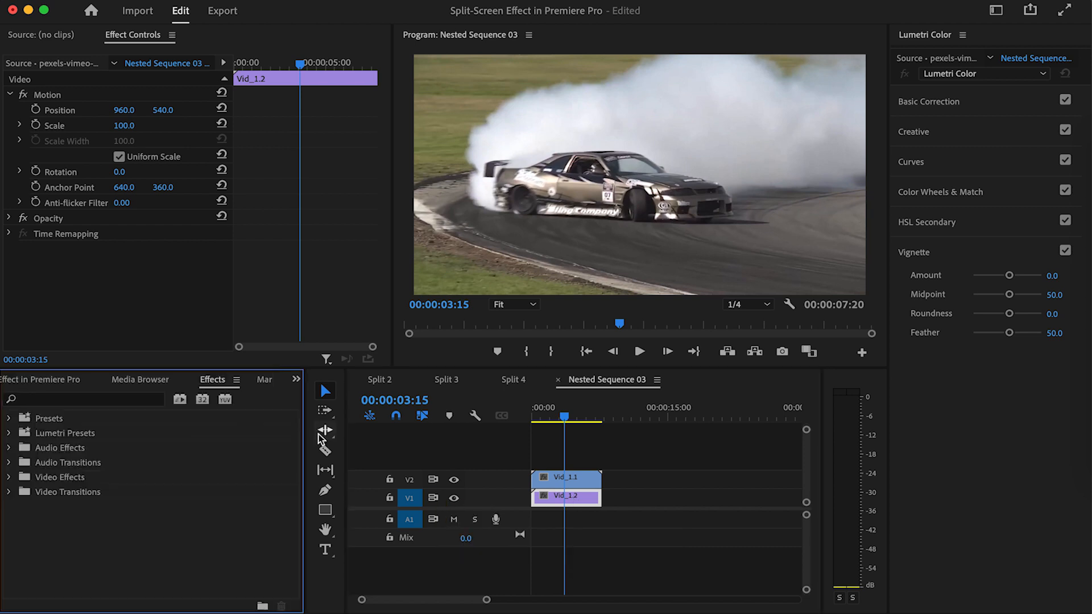
left_click(120, 400)
type("crop")
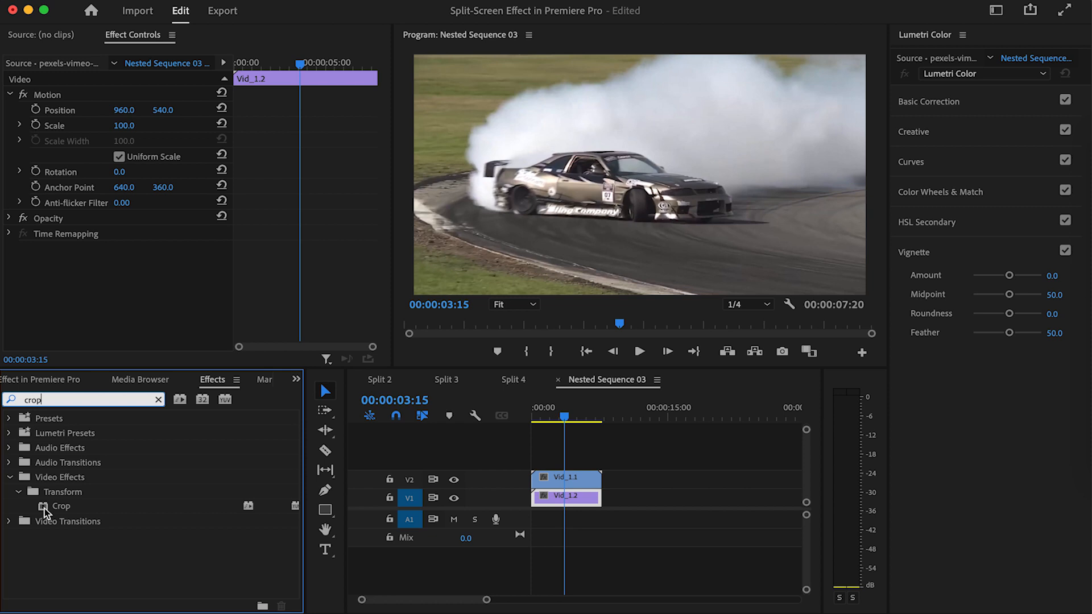
left_click_drag(45, 508, 568, 498)
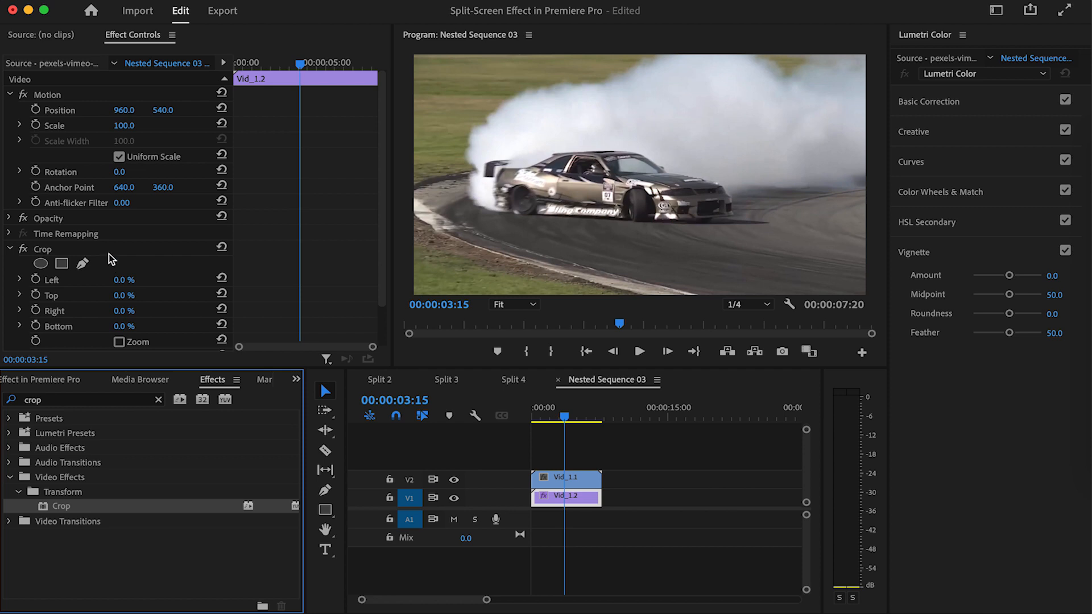
- Set the Left and Right crop of Vid_1.2 to 25% each
left_click(134, 277)
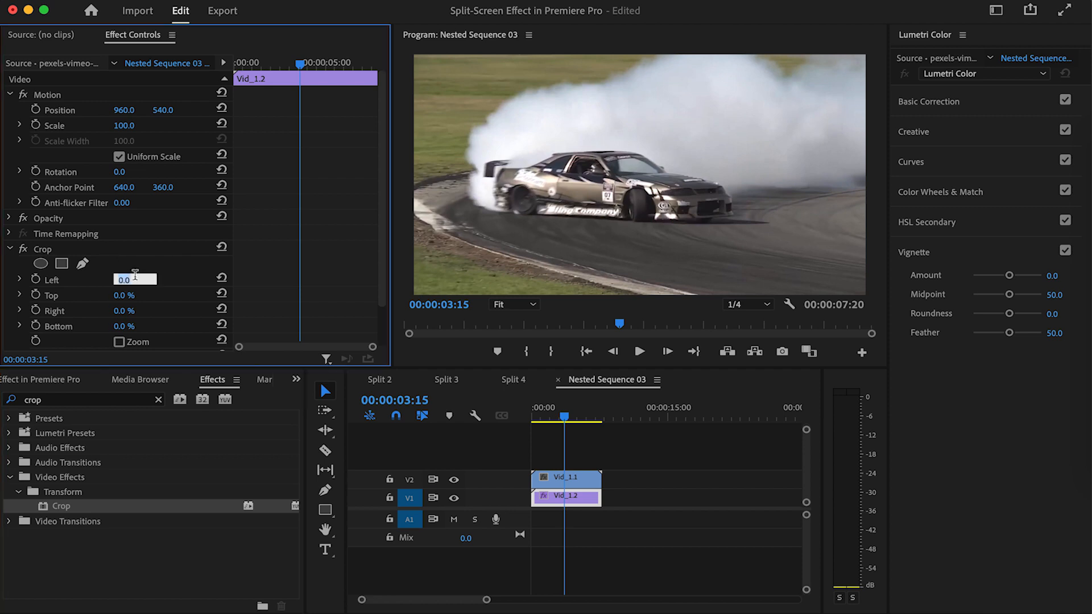
type("25")
key("Return")
left_click(135, 309)
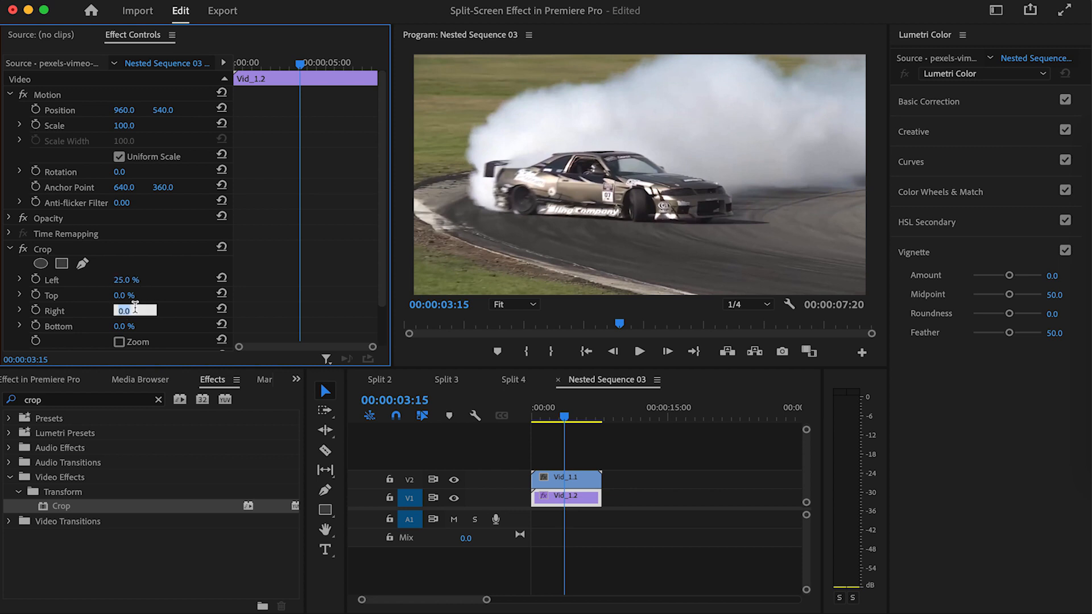
type("25")
key("Return")
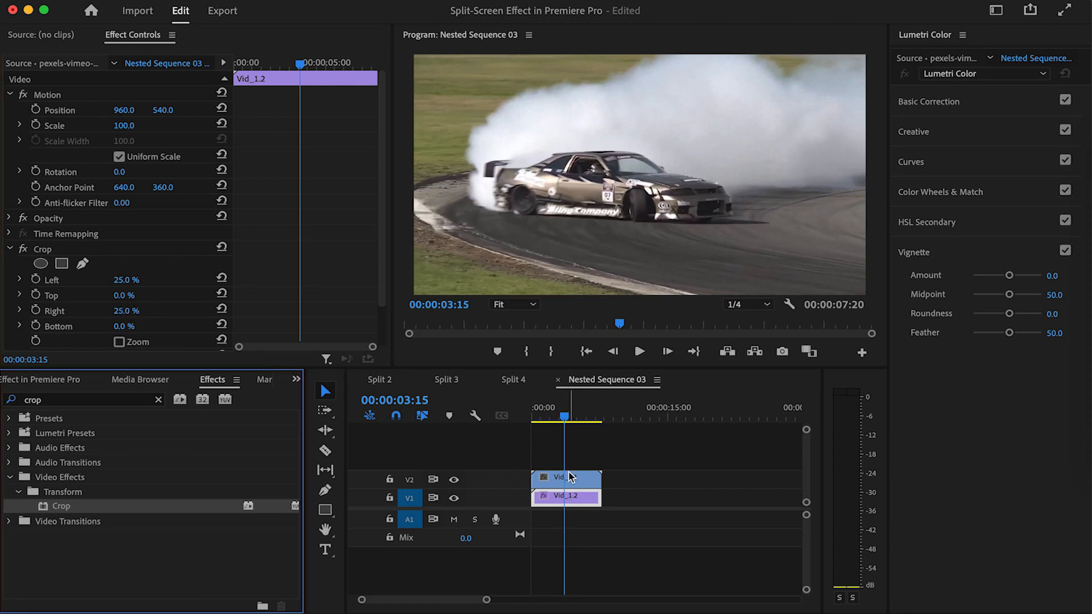
- Apply the Crop effect to the Vid_1.1 clip on V2 and set its Left and Right crop to 25% each
left_click(572, 479)
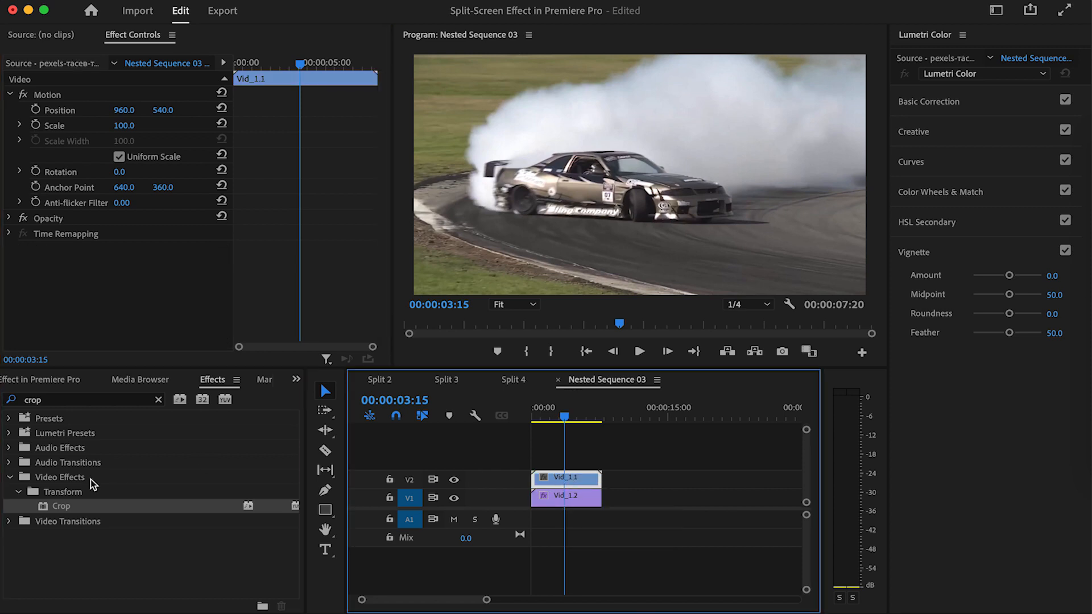
left_click_drag(90, 511, 572, 480)
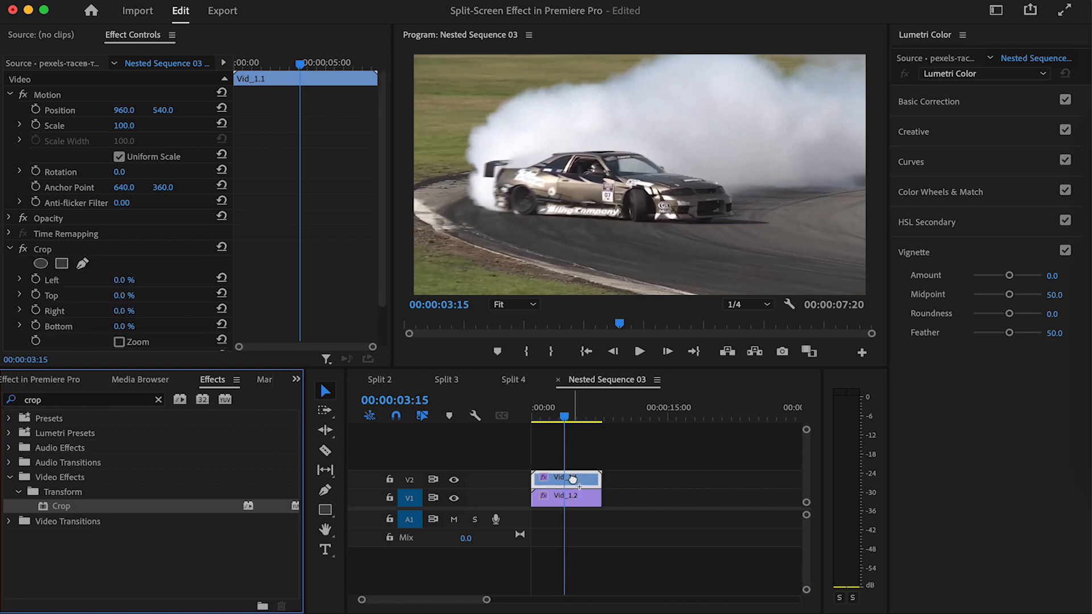
left_click(120, 281)
type("2")
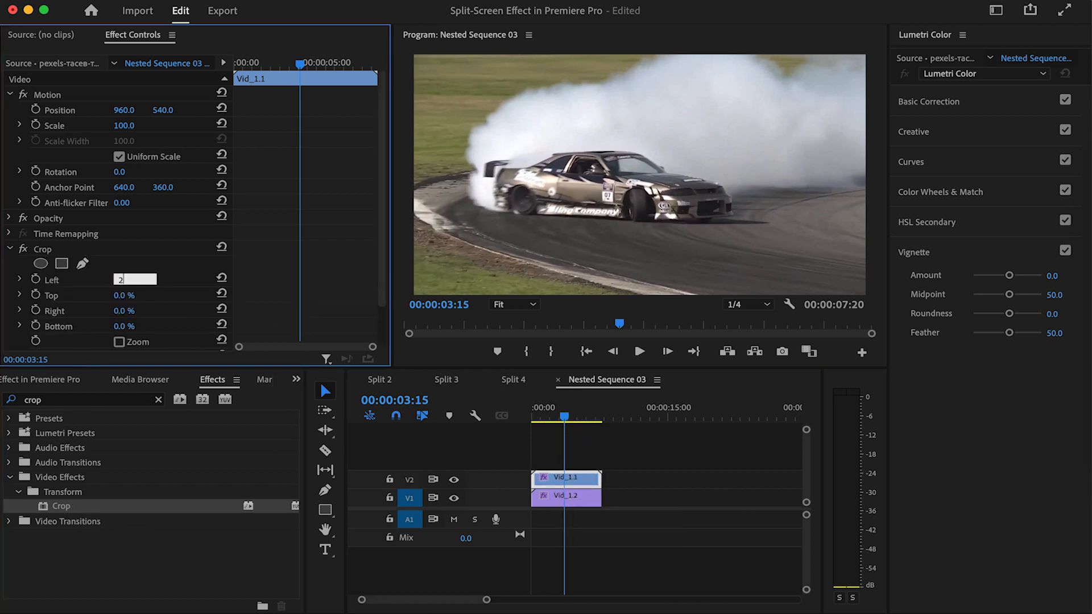
type("5")
key("Return")
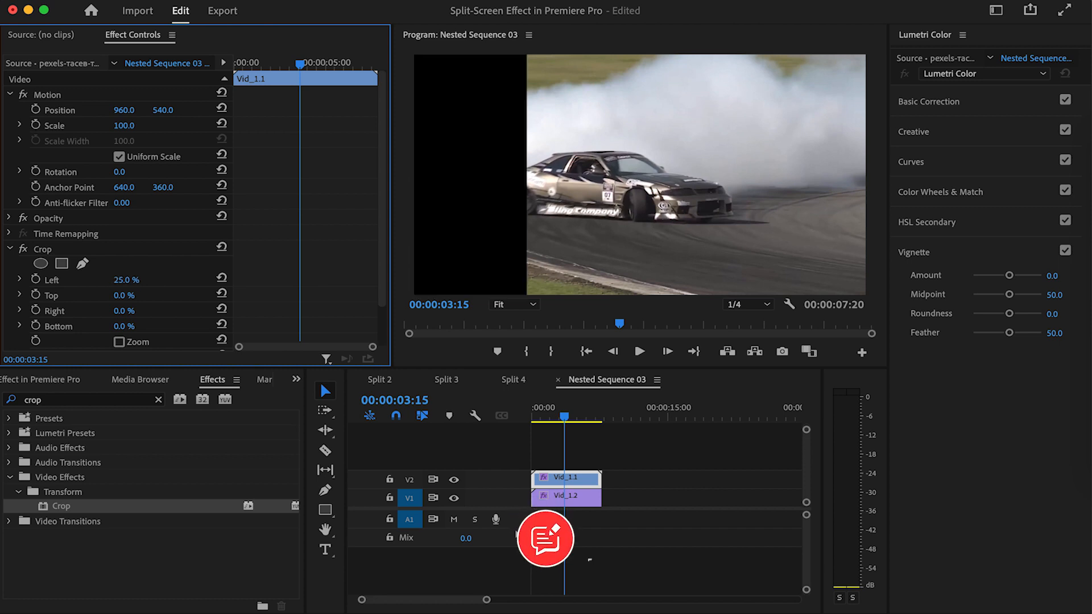
left_click(123, 311)
type("25")
key("Return")
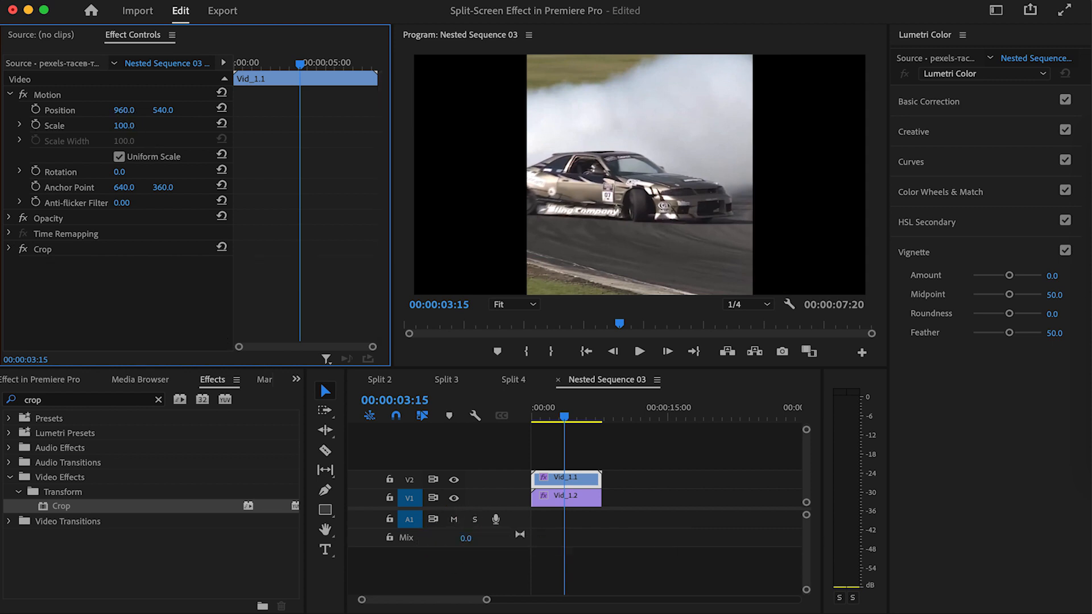
- Move Vid_1.1 to the left half of the frame and Vid_1.2 to horizontal position 1441, and play the split screen from the start
left_click_drag(123, 110, 100, 110)
left_click(569, 499)
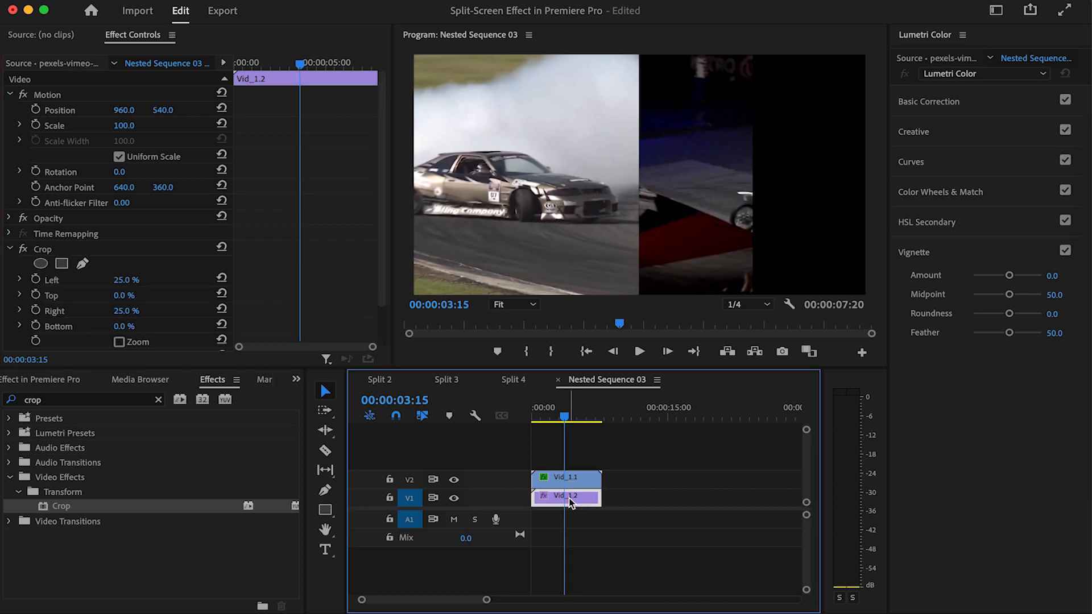
left_click_drag(122, 110, 394, 110)
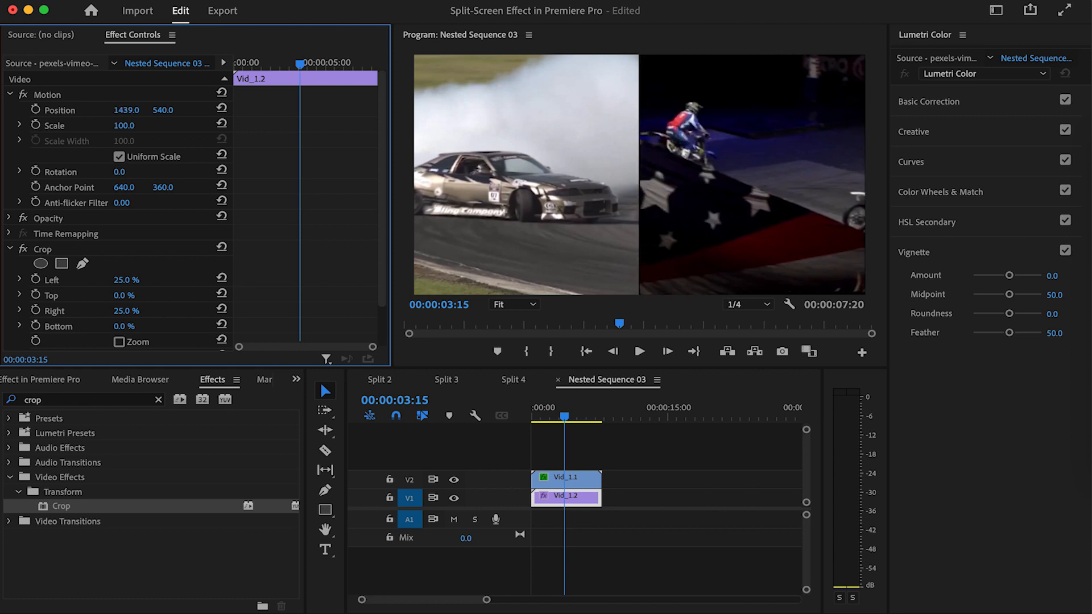
left_click_drag(565, 417, 517, 421)
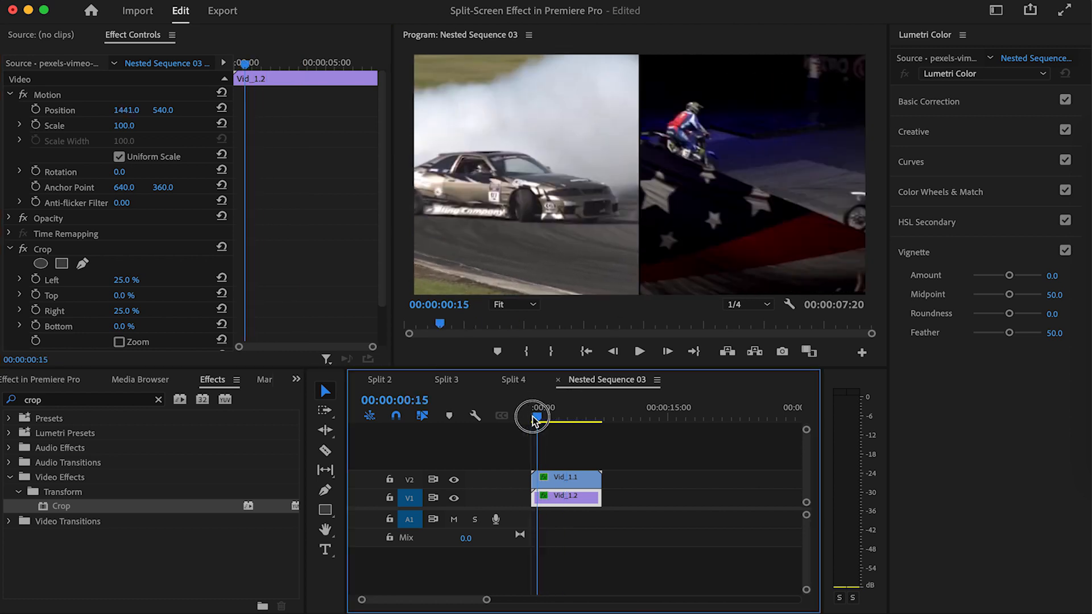
key("space")
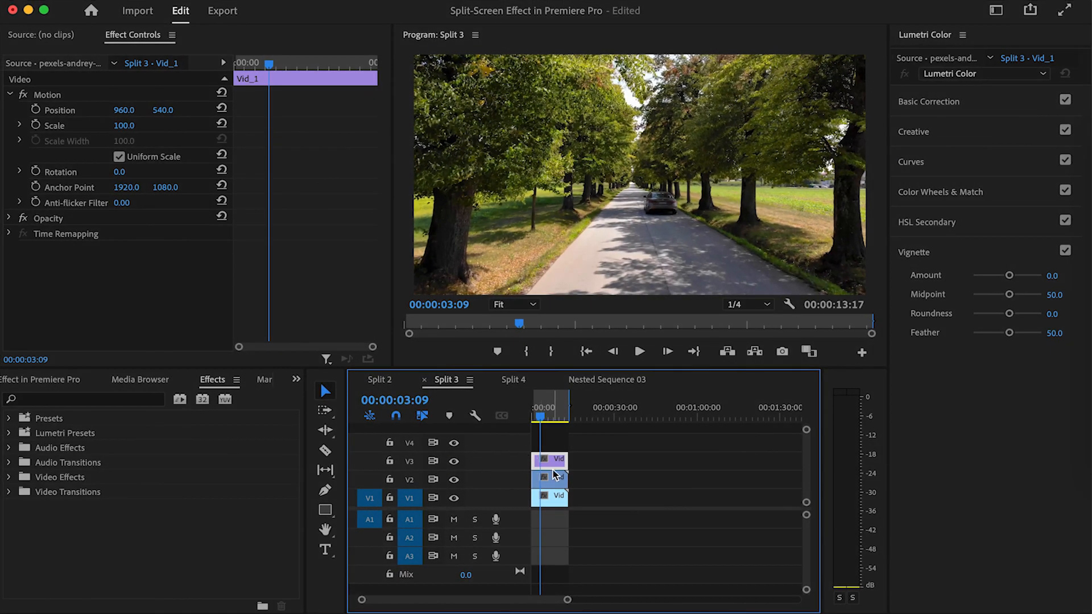
- In the Split 3 sequence, set the scale of the Vid_1 and Vid_2 clips to 50
left_click(135, 124)
type("50")
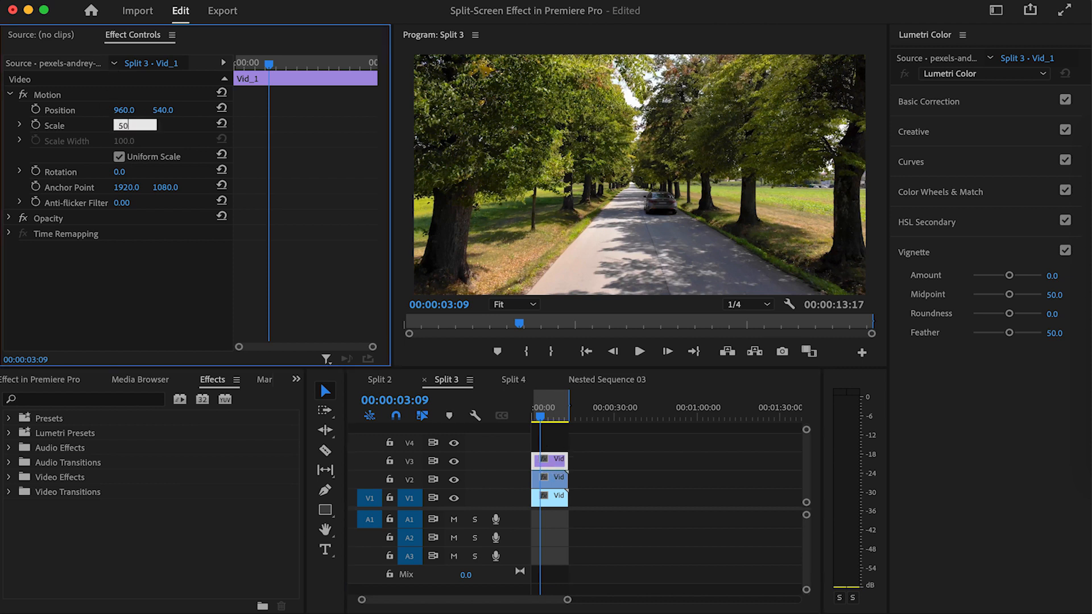
key("Return")
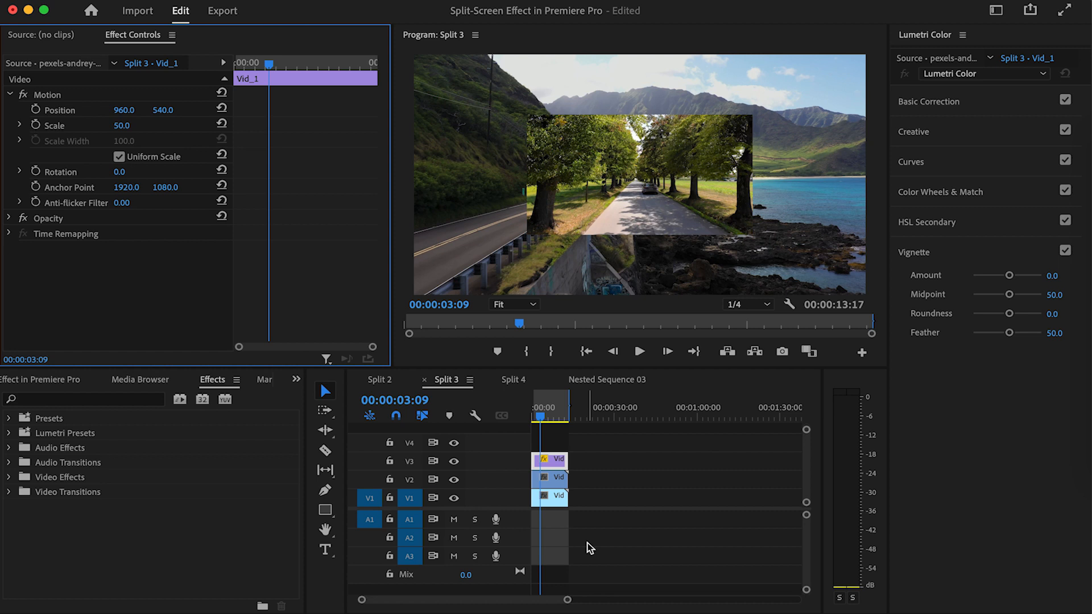
left_click(558, 482)
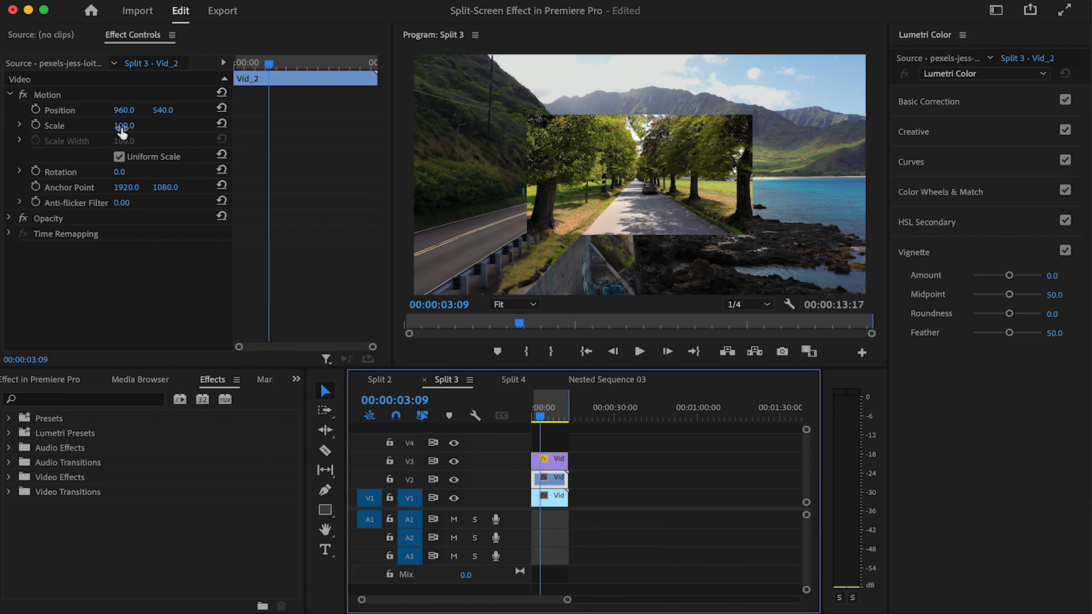
left_click(134, 124)
type("50")
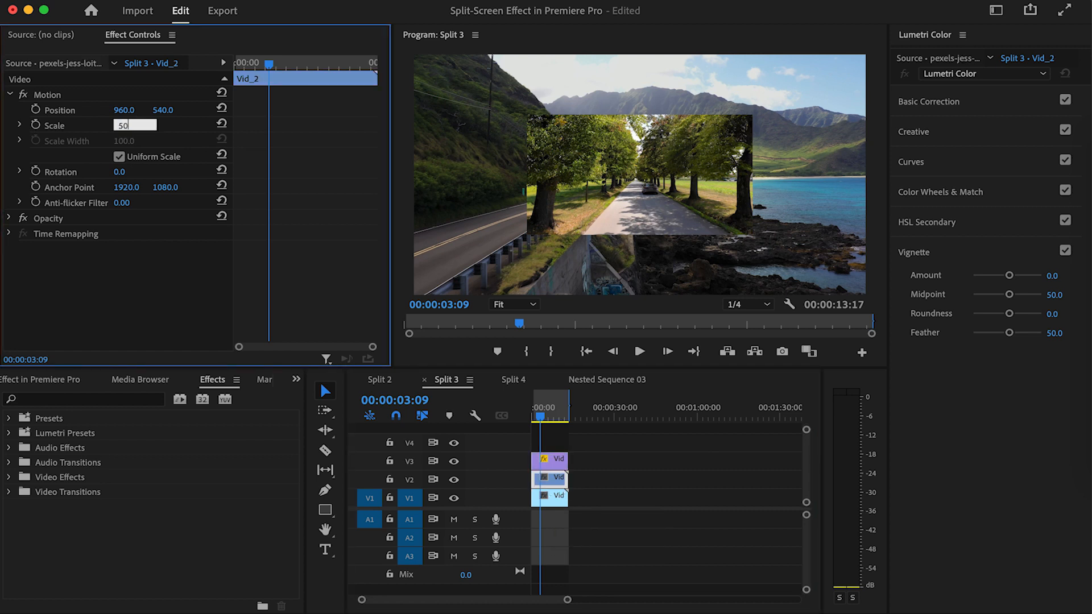
key("Return")
- Move Vid_1 into the upper-left quarter of the frame, with its horizontal position at 481
left_click(555, 456)
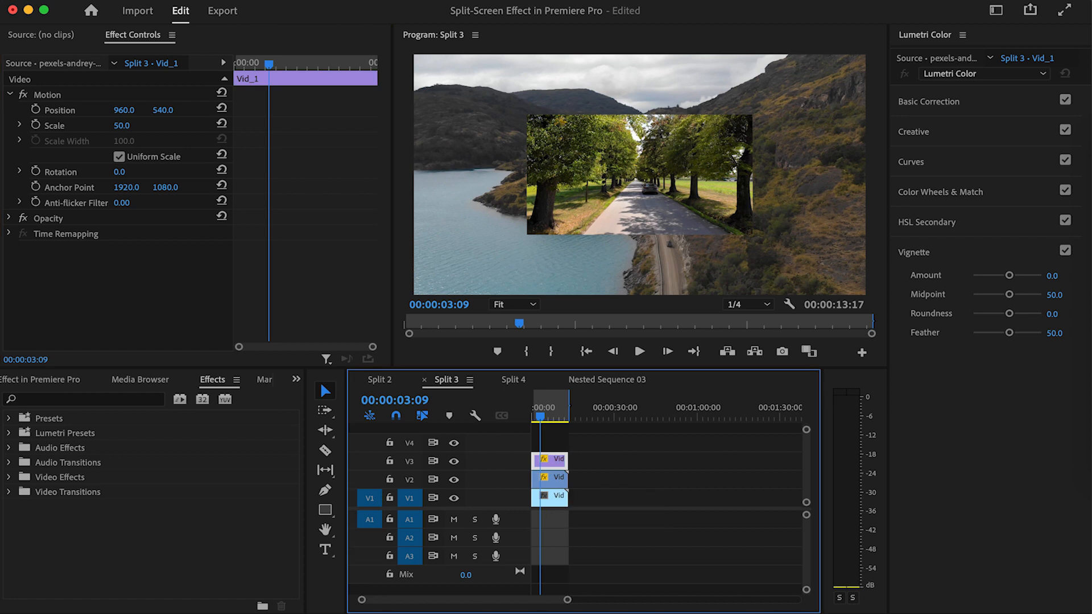
left_click_drag(124, 109, 1, 110)
left_click_drag(167, 110, 57, 111)
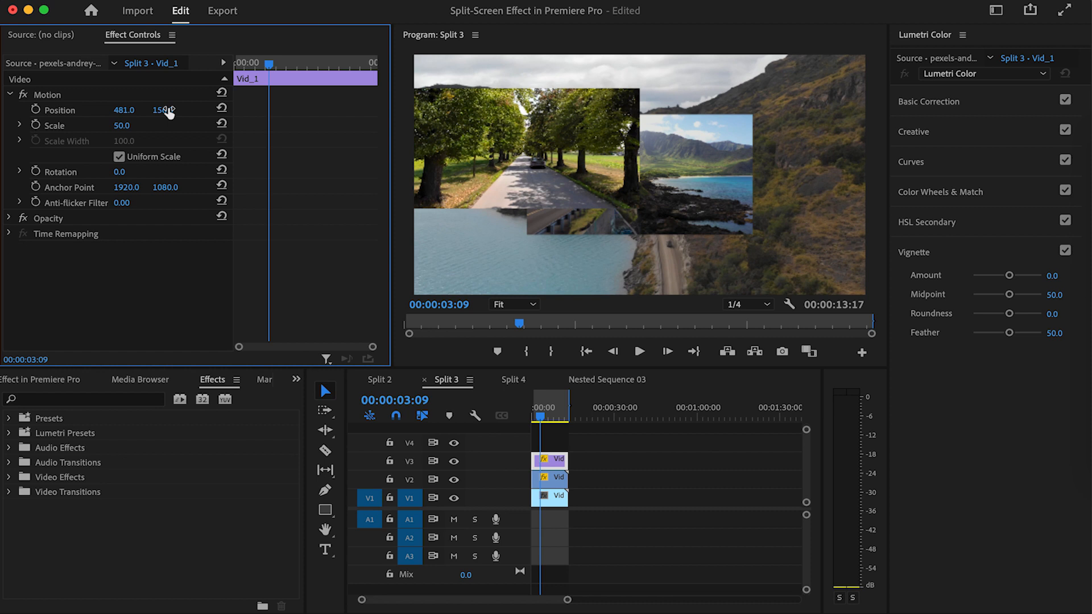
left_click_drag(168, 113, 187, 112)
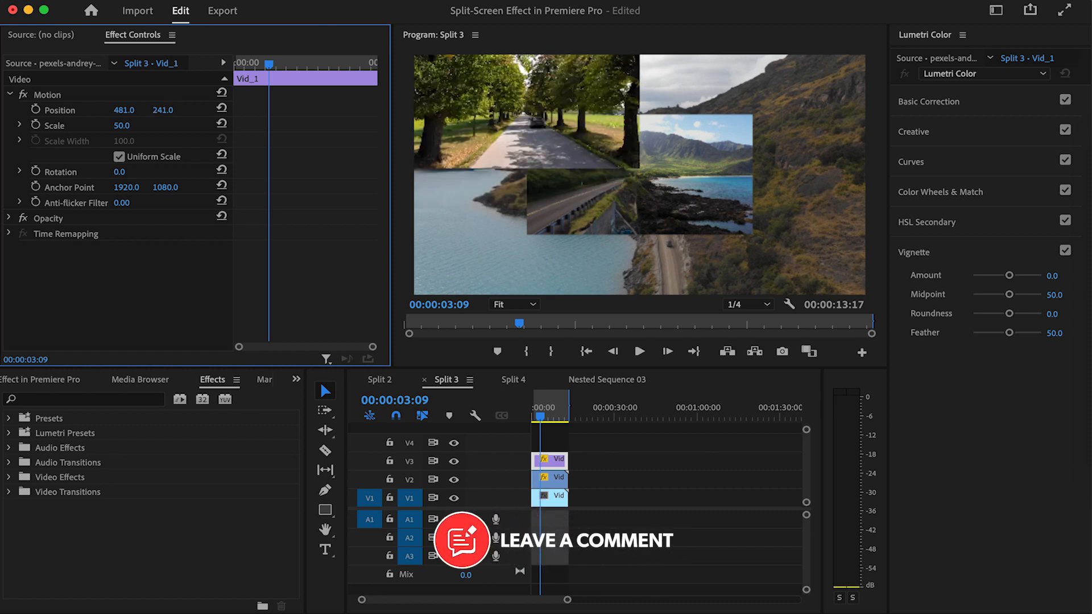
left_click_drag(162, 109, 180, 109)
- Move Vid_2 into the lower-left quarter of the frame at position 476, 810
left_click(550, 478)
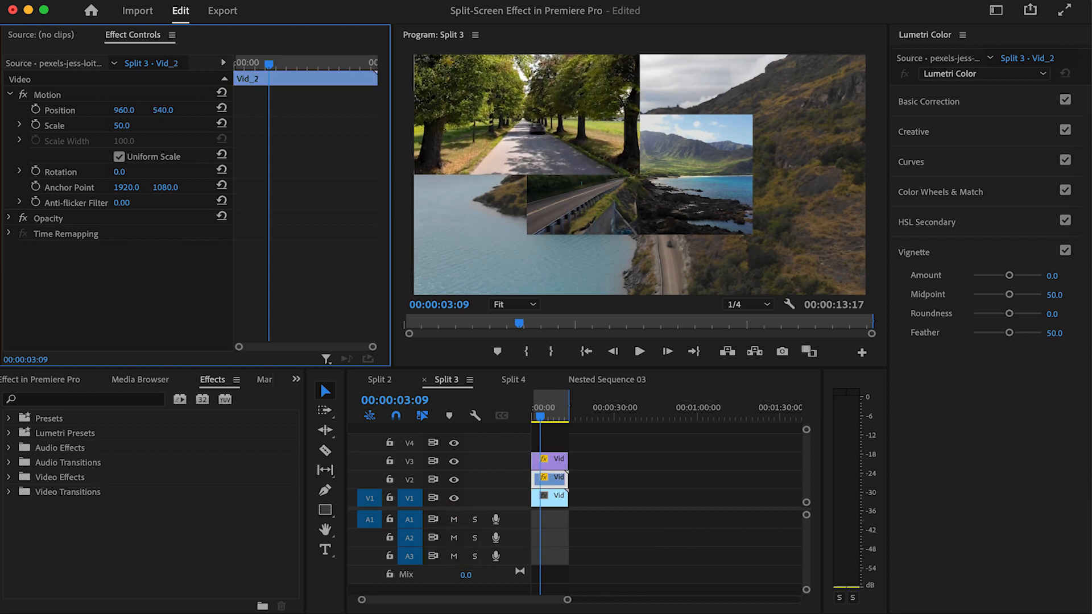
left_click_drag(163, 109, 234, 110)
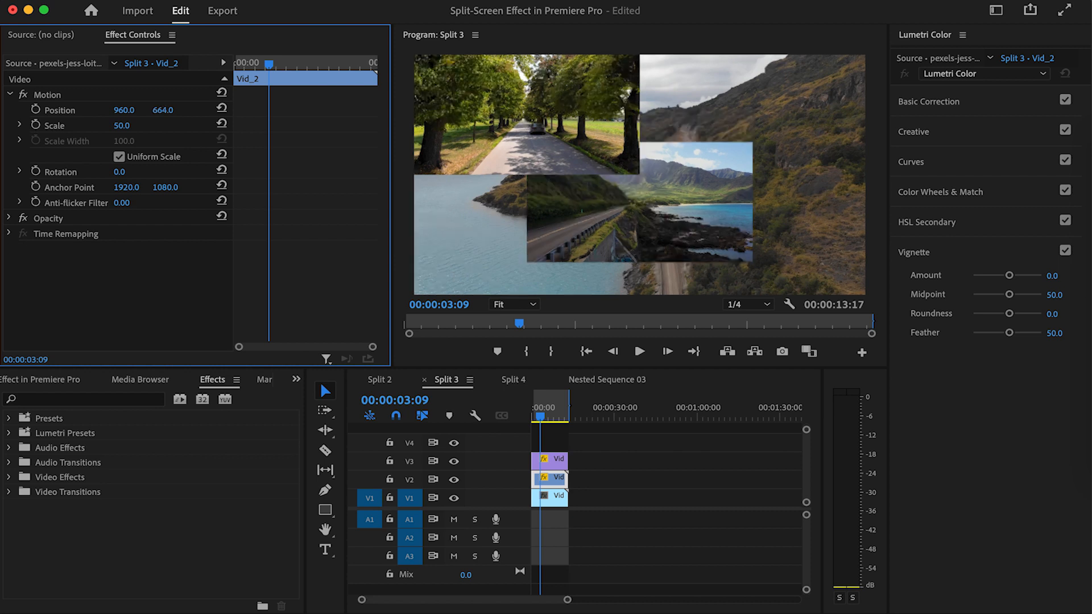
left_click_drag(233, 110, 316, 110)
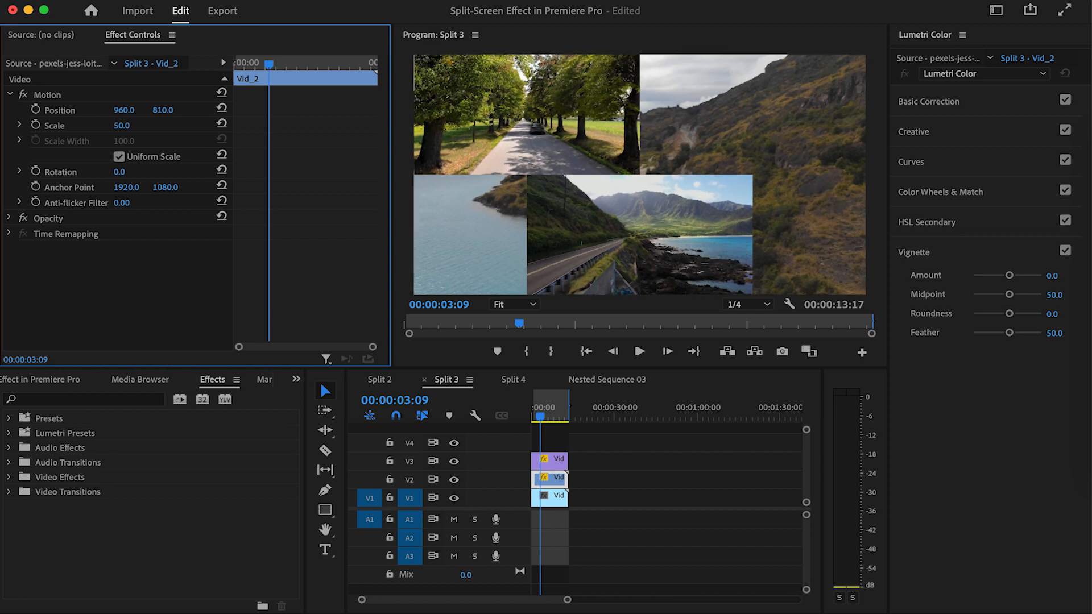
left_click_drag(124, 110, 36, 110)
mouse_move(124, 110)
left_mouse_down()
mouse_move(6, 110)
mouse_move(109, 110)
left_mouse_up()
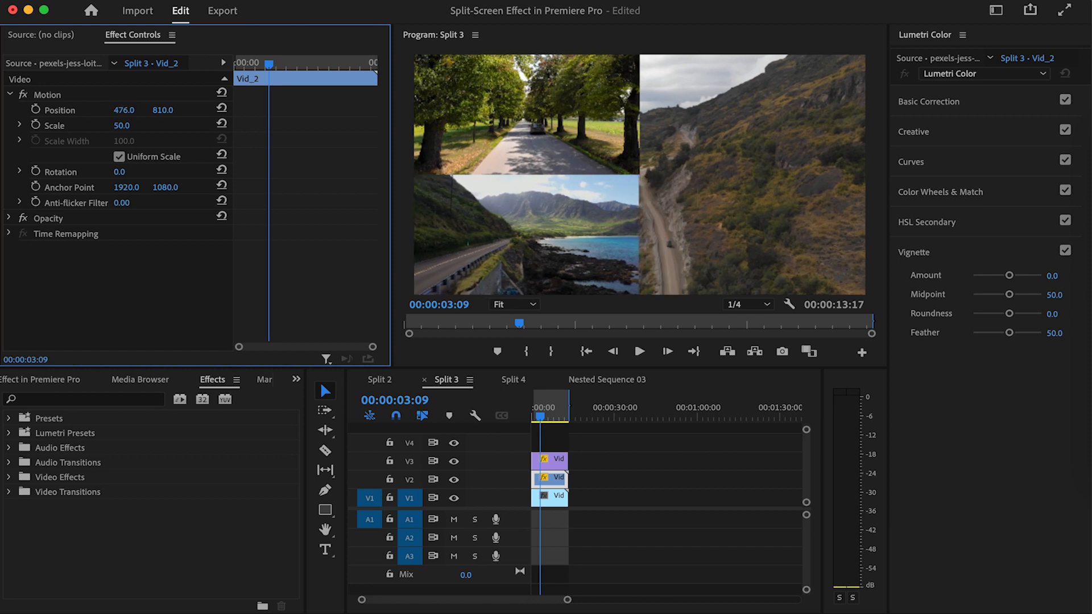
- Find the Crop video effect and apply it to the Vid_3 clip
left_click(557, 497)
left_click(85, 404)
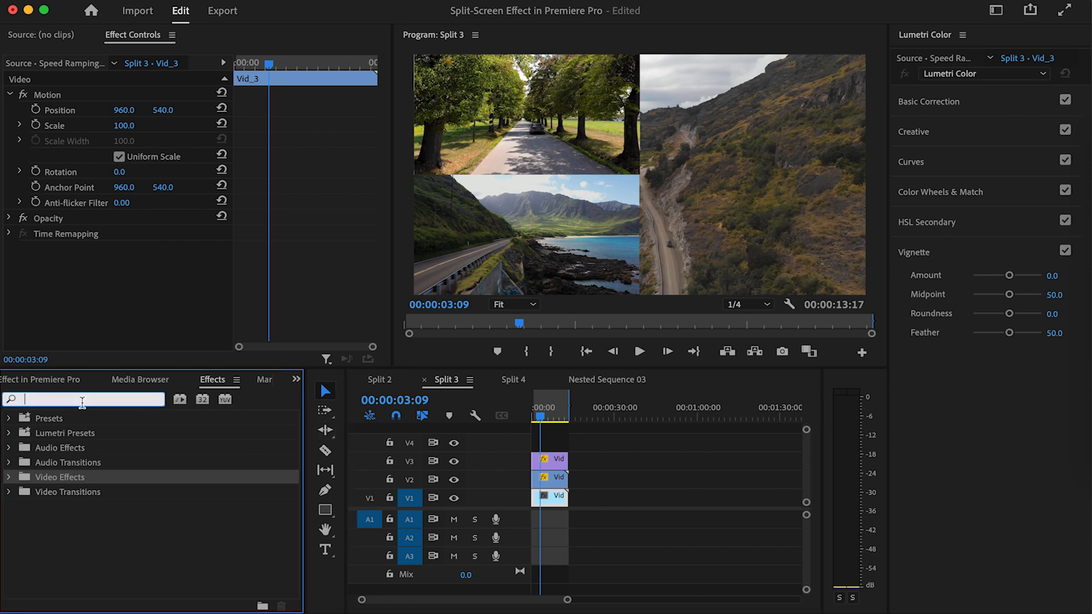
type("crop")
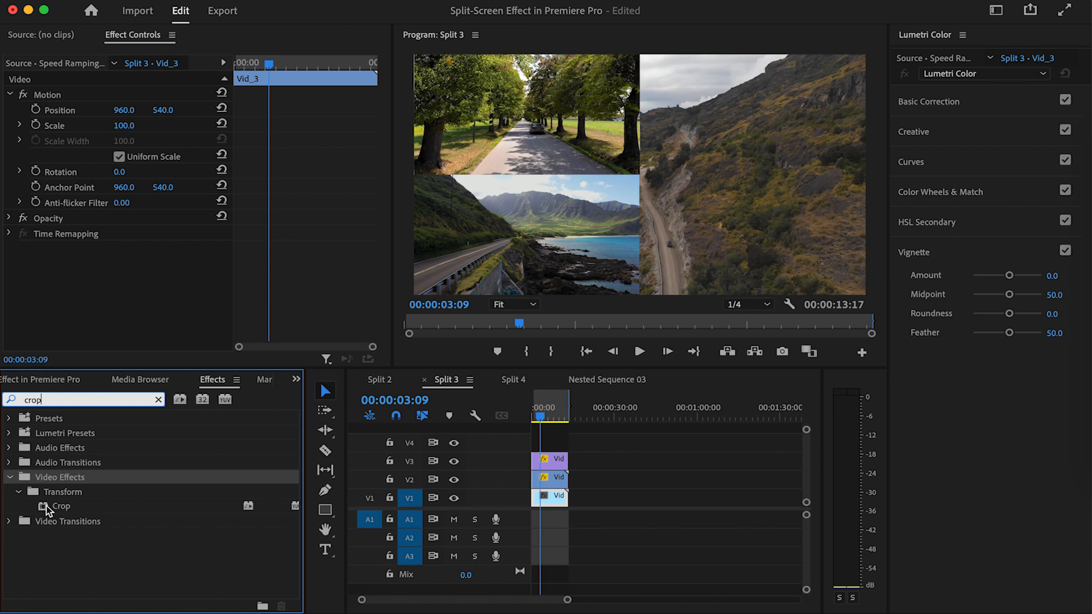
left_click_drag(46, 506, 555, 503)
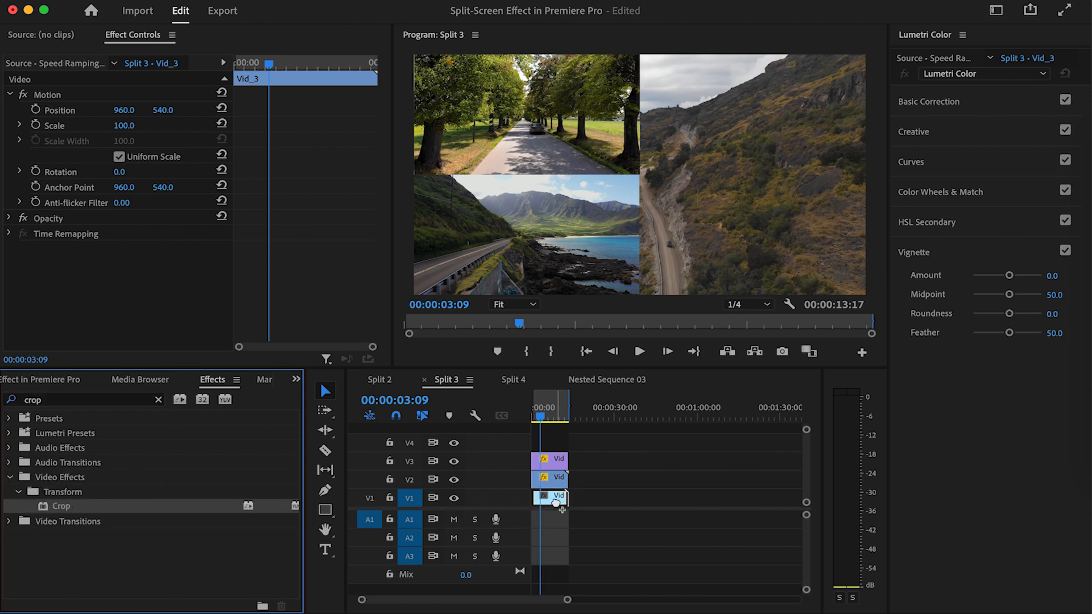
scroll(121, 280, "down", 2)
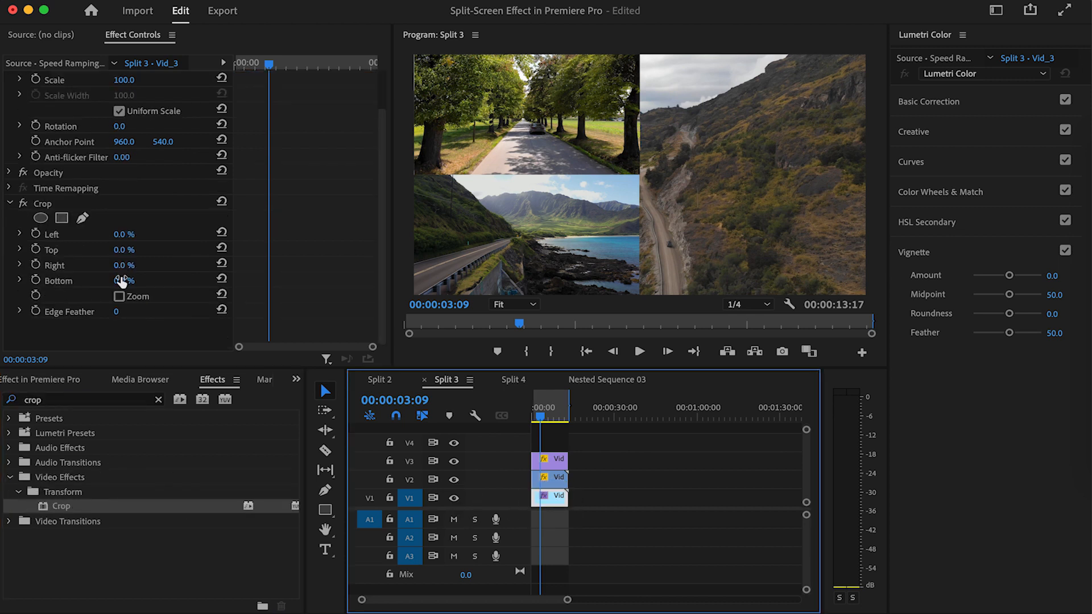
- Crop Vid_3 by 25% on its left and 25% on its right
left_click(121, 280)
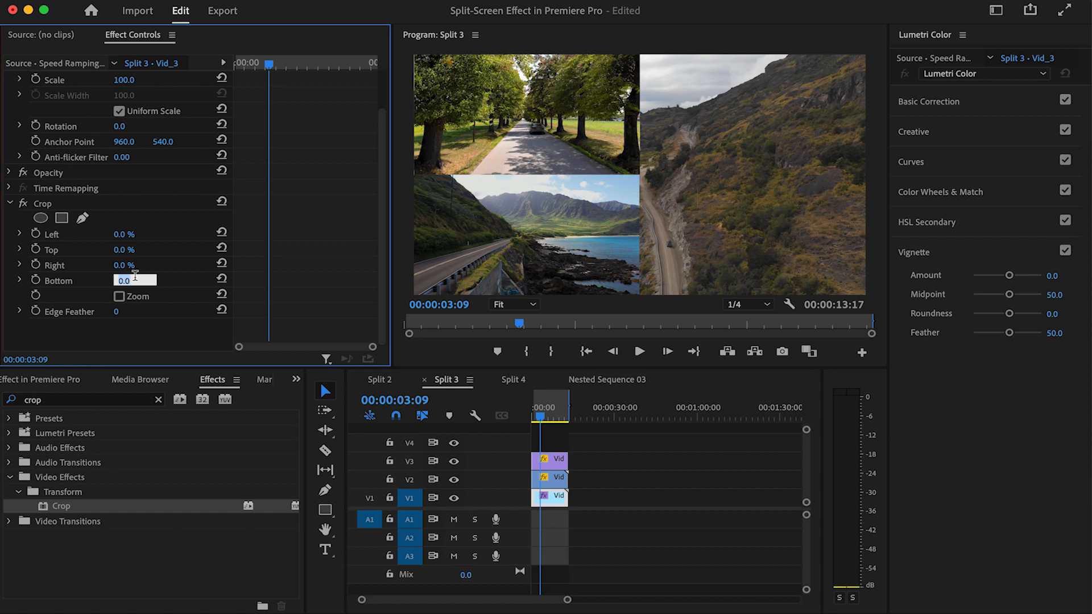
left_click(125, 234)
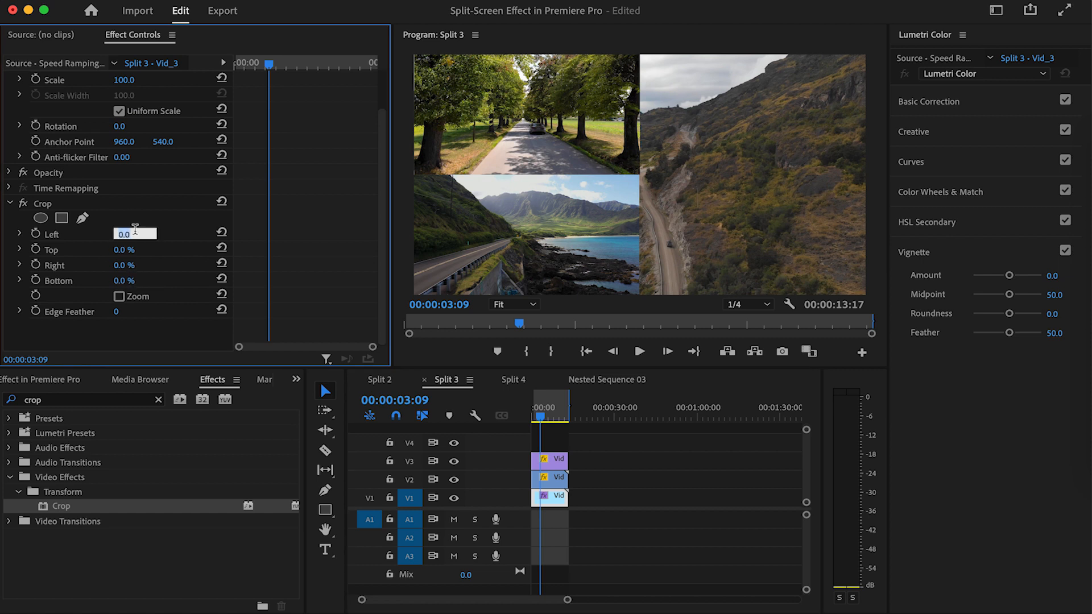
type("25")
left_click(121, 265)
type("25")
key("Return")
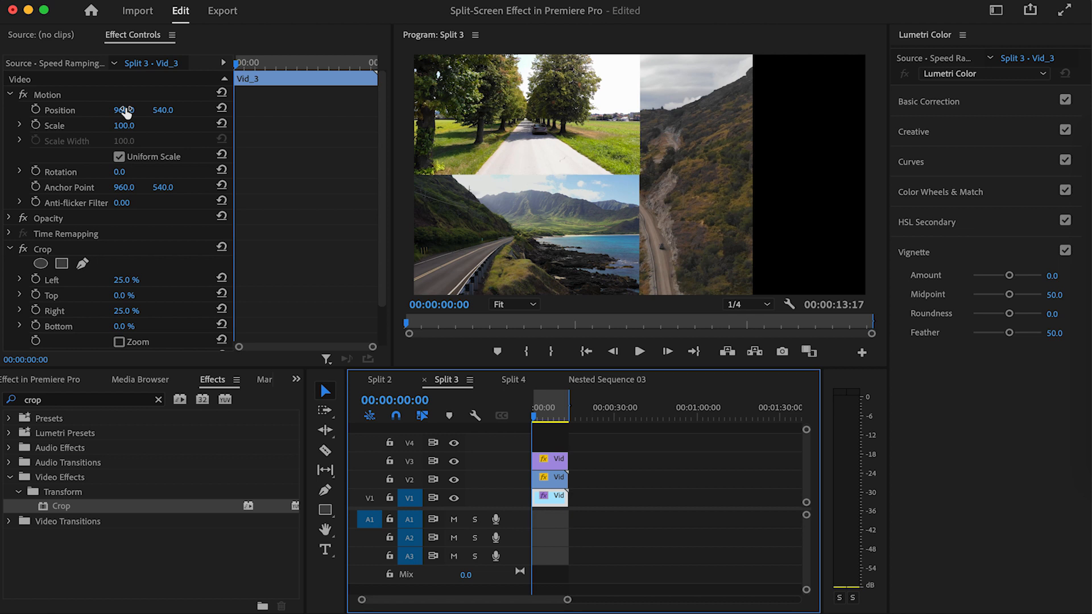
- Move the cropped Vid_3 clip horizontally into the right half of the frame
left_click(125, 110)
left_click_drag(151, 110, 399, 110)
left_click(534, 416)
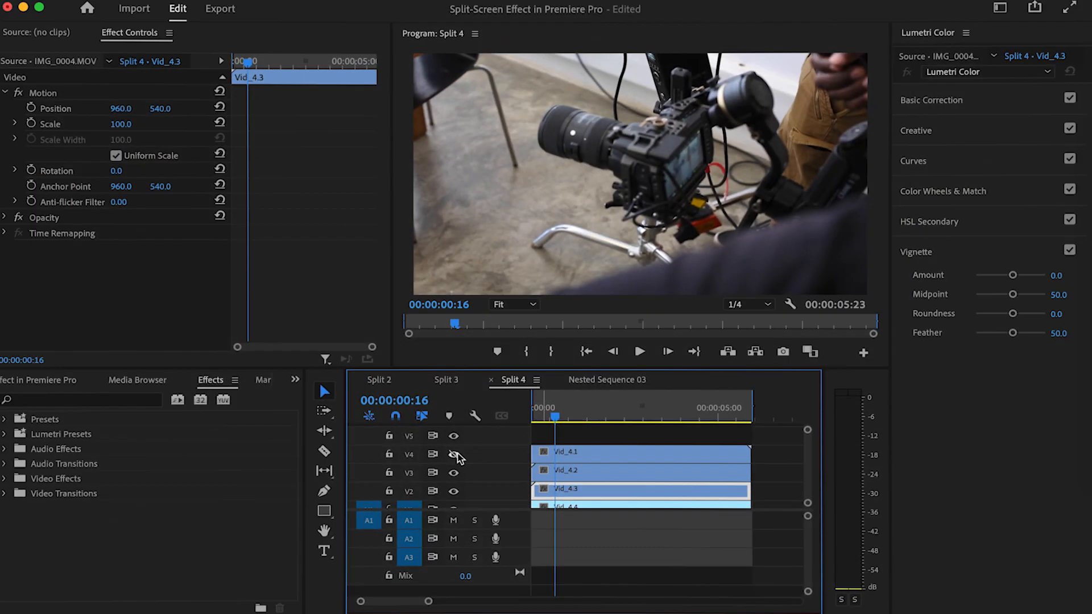
- Preview the stacked clips in the Split 4 sequence by hiding tracks V4, V3 and V2 in turn and showing them again
left_click(454, 454)
left_click(454, 472)
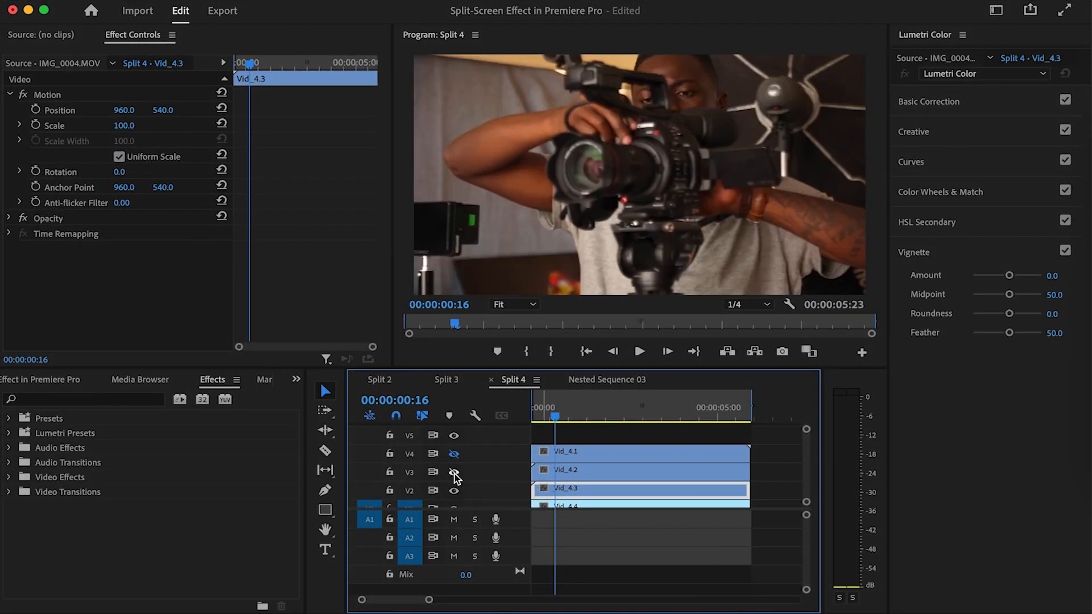
left_click(454, 490)
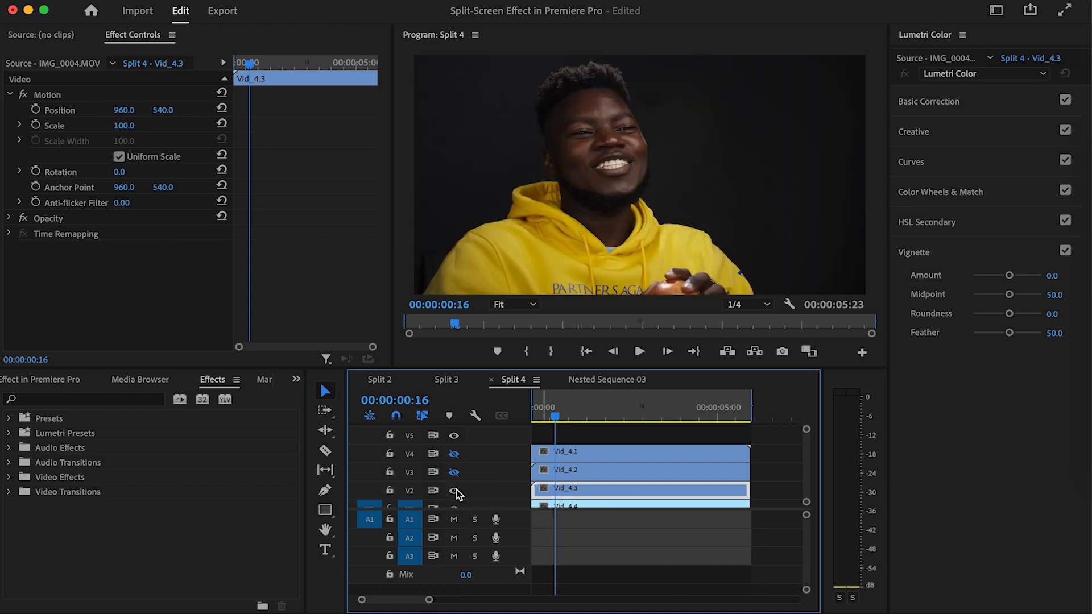
left_click(454, 490)
left_click(454, 472)
left_click(453, 454)
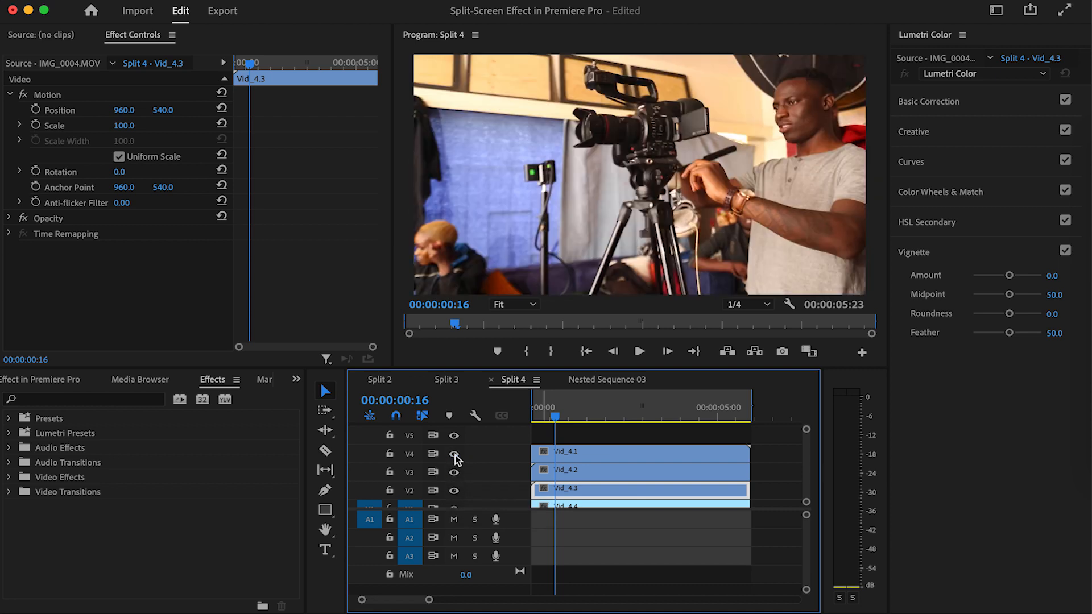
- Set the scale of the Vid_4.1 and Vid_4.2 clips to 50
left_click(579, 455)
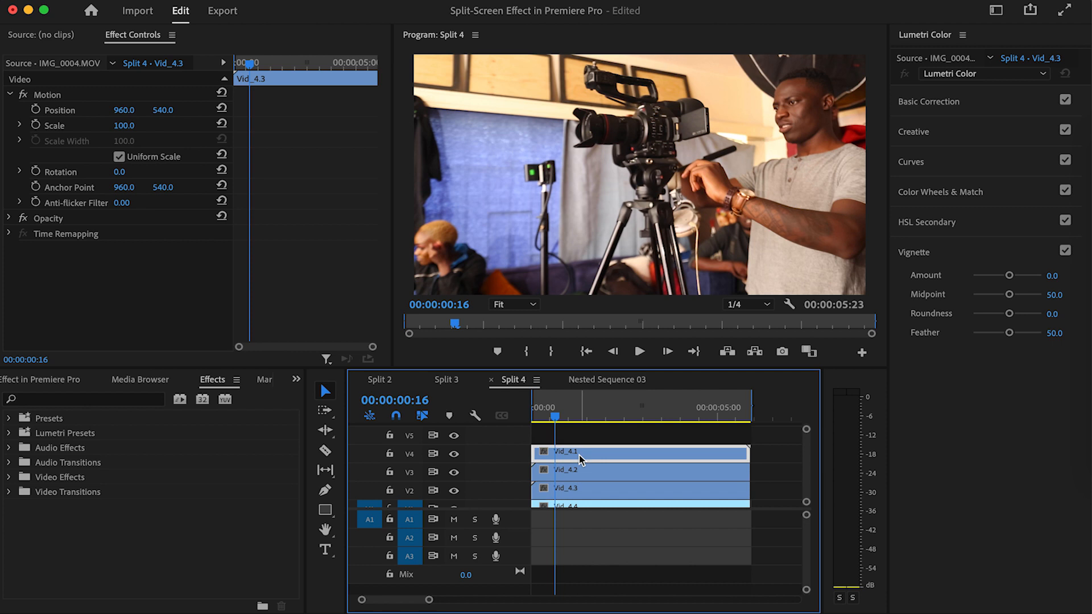
left_click(120, 125)
type("50")
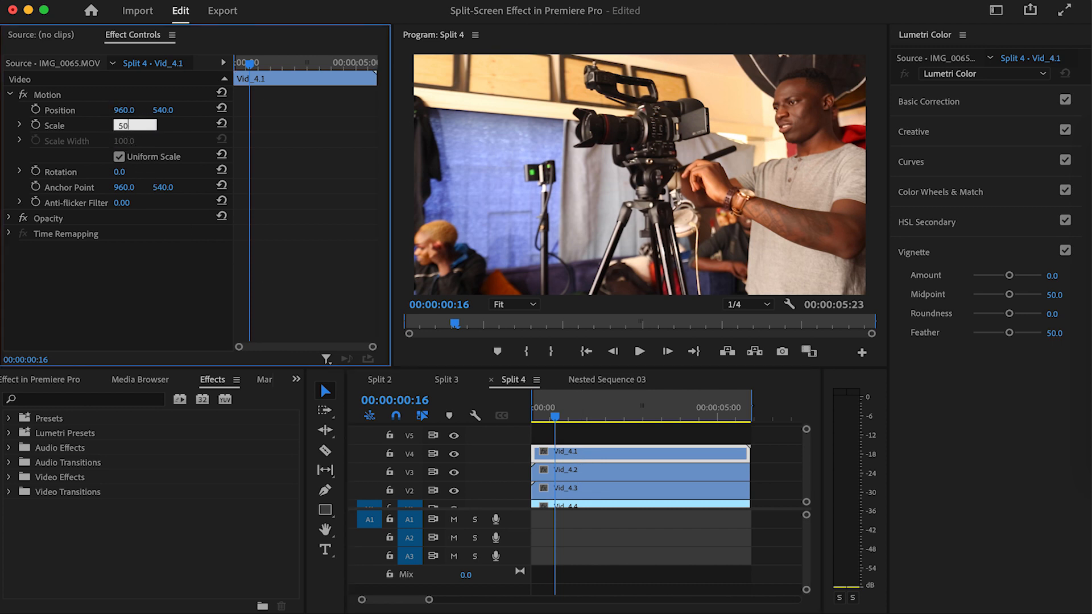
key("Return")
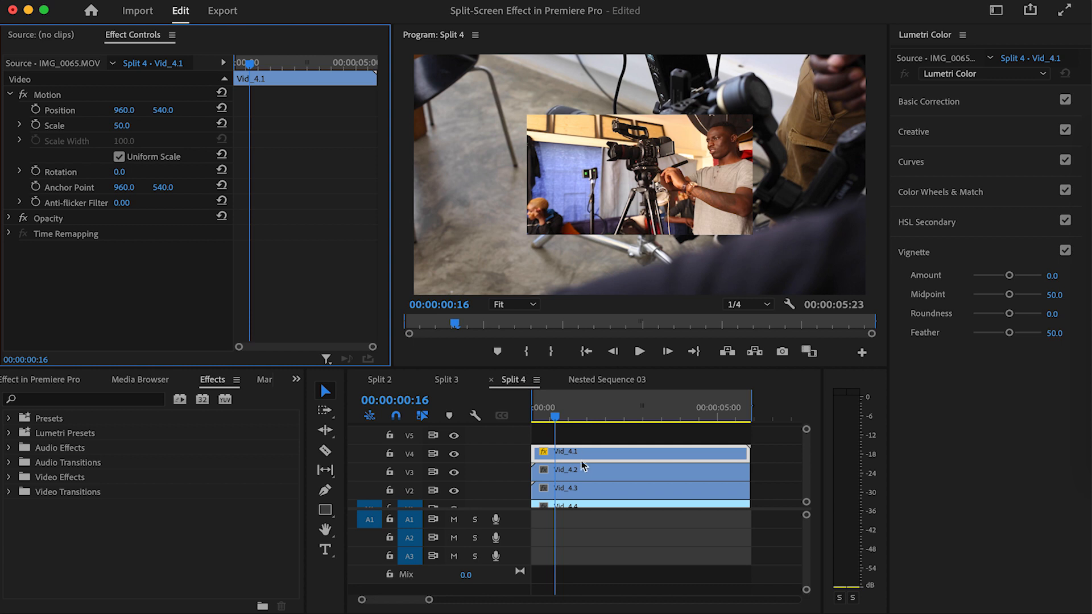
left_click(584, 475)
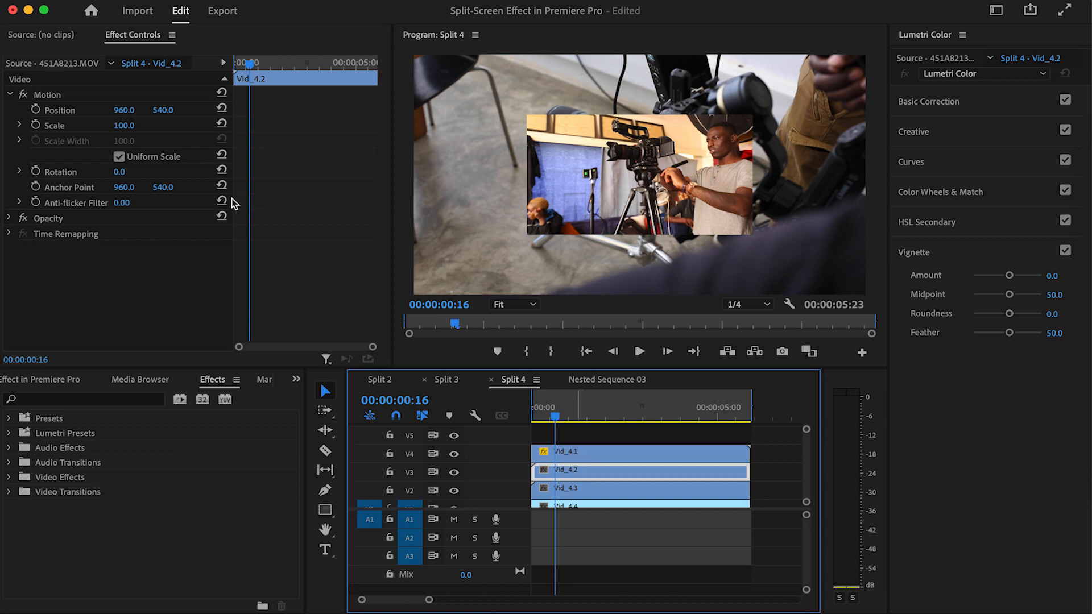
left_click(122, 126)
type("50")
key("Return")
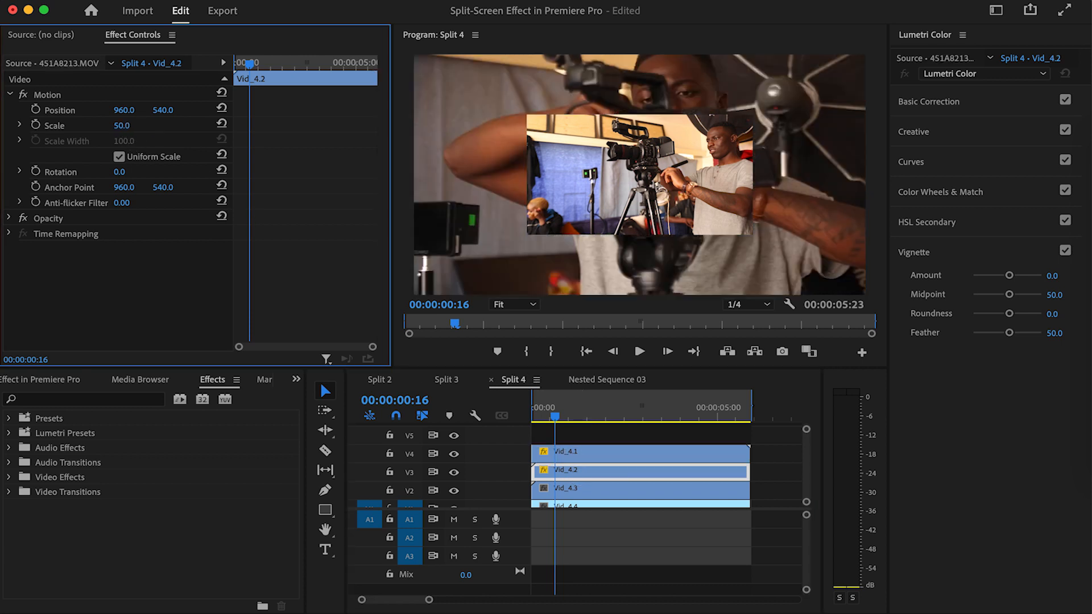
- Set the scale of the Vid_4.3 and Vid_4.4 clips to 50
left_click(586, 493)
left_click(122, 125)
type("50")
key("Return")
left_click(630, 503)
scroll(631, 503, "down", 1)
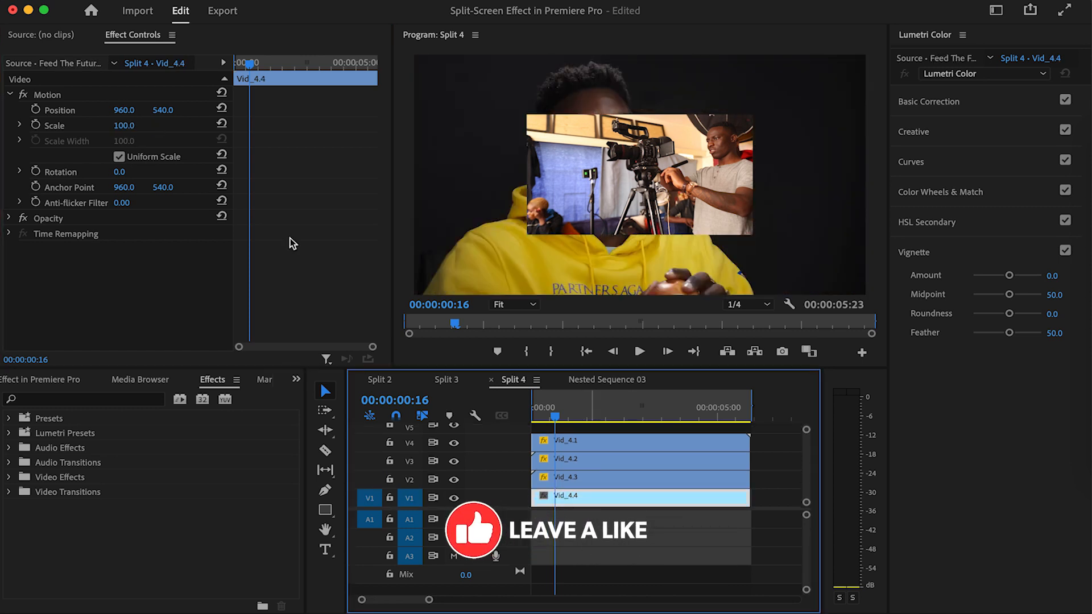
left_click(123, 126)
type("50")
key("Return")
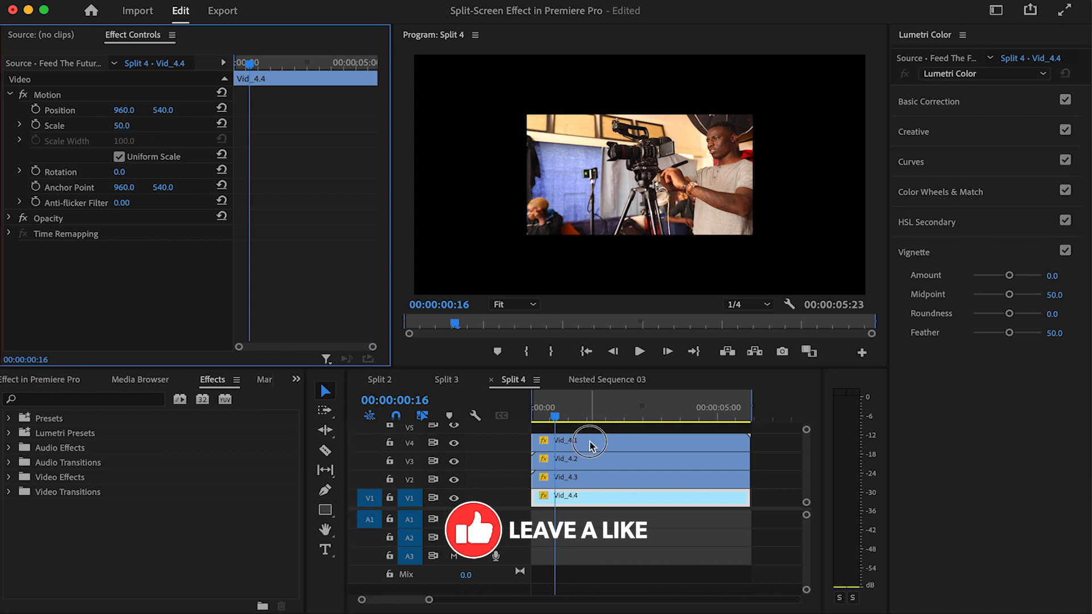
- Move Vid_4.1 into the upper-left quarter of the frame
left_click(589, 446)
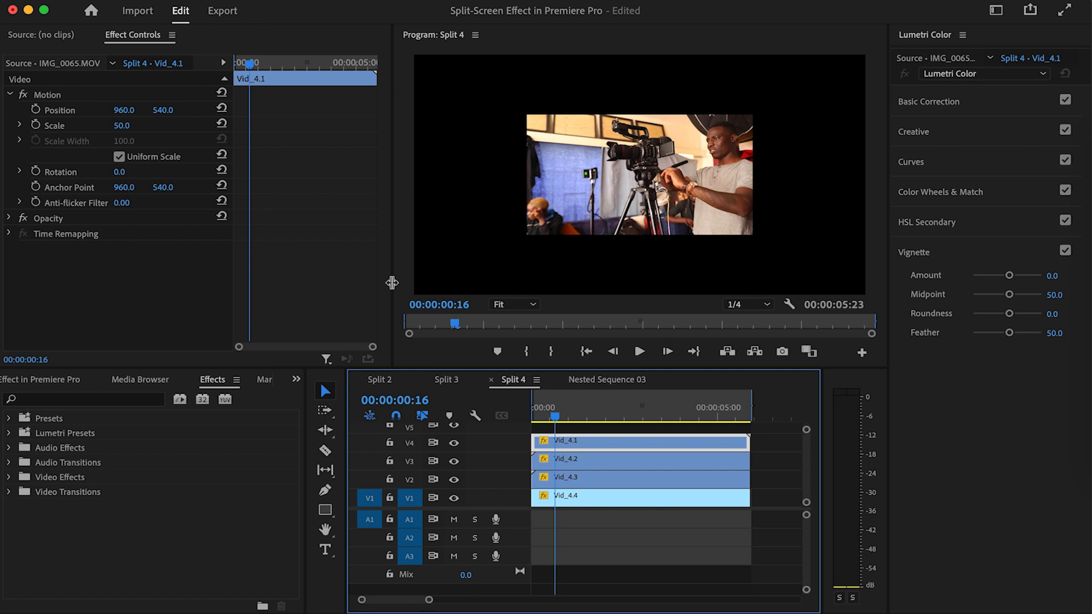
left_click_drag(124, 110, 1, 110)
left_click_drag(163, 111, 10, 112)
- Move Vid_4.2 into the lower-left quarter of the frame
left_click(575, 460)
left_click_drag(159, 110, 313, 110)
left_click_drag(124, 110, 27, 110)
- Move Vid_4.3 into the lower-right quarter of the frame, at position 1443, 814
left_click(569, 477)
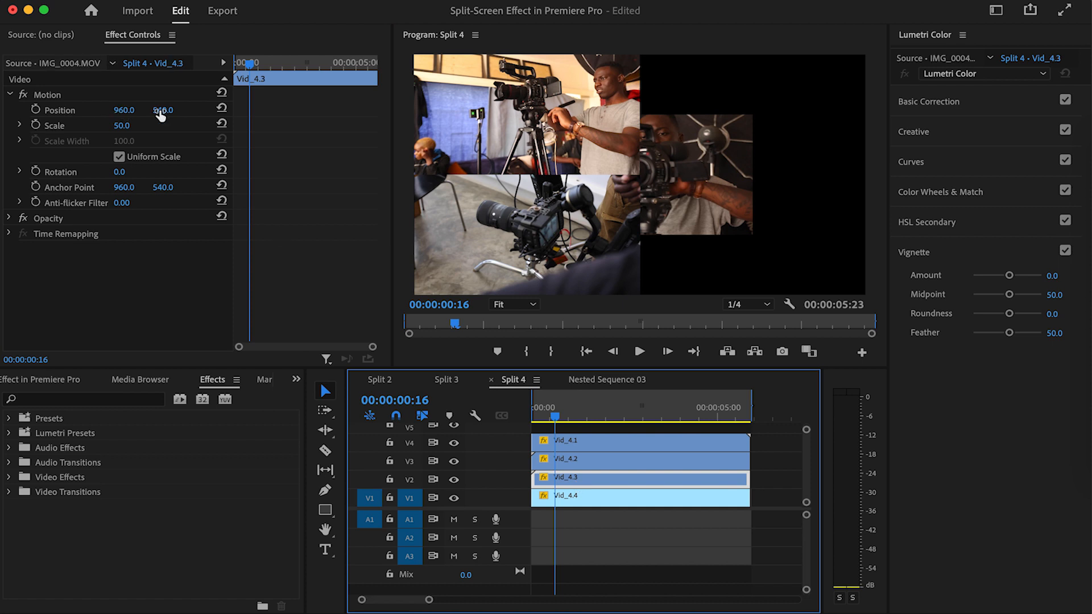
left_click_drag(162, 110, 203, 110)
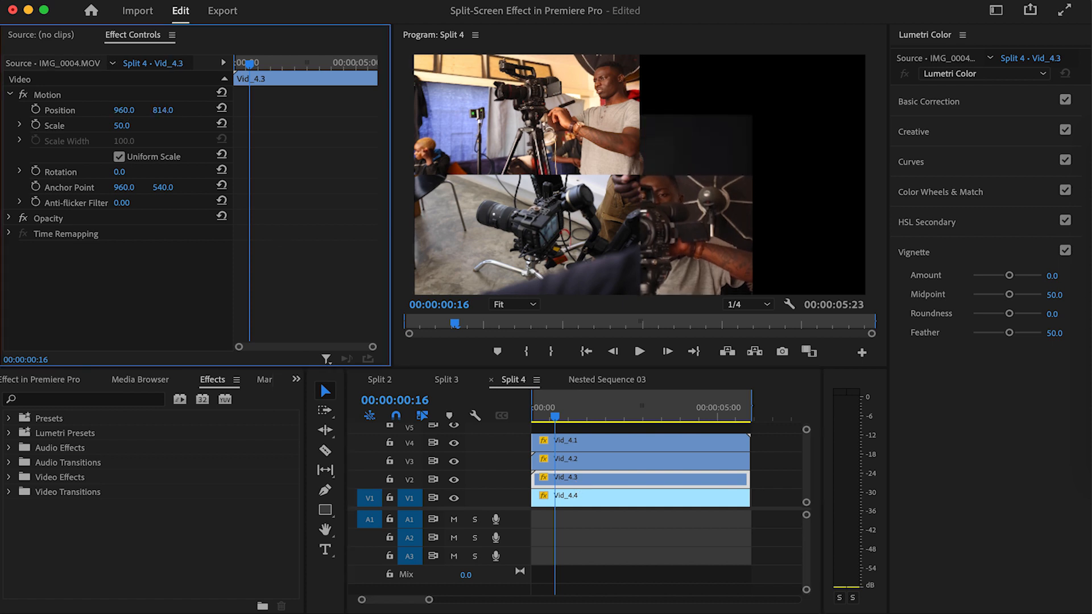
left_click_drag(124, 110, 197, 109)
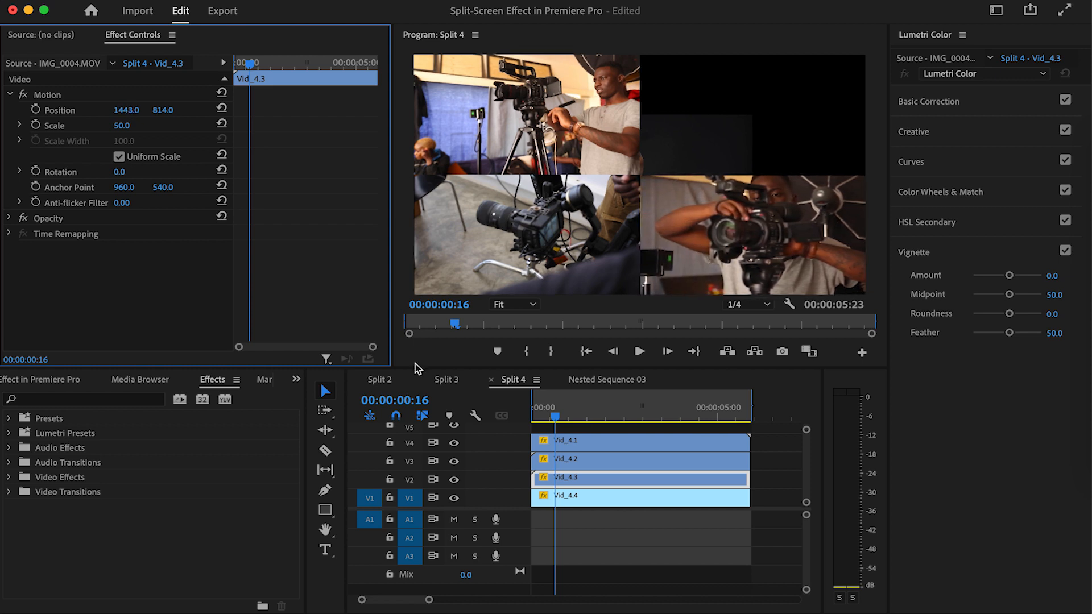
- Move Vid_4.4 into the upper-right quarter at position 1439, 268, and play the four-way split screen from the start
left_click(572, 496)
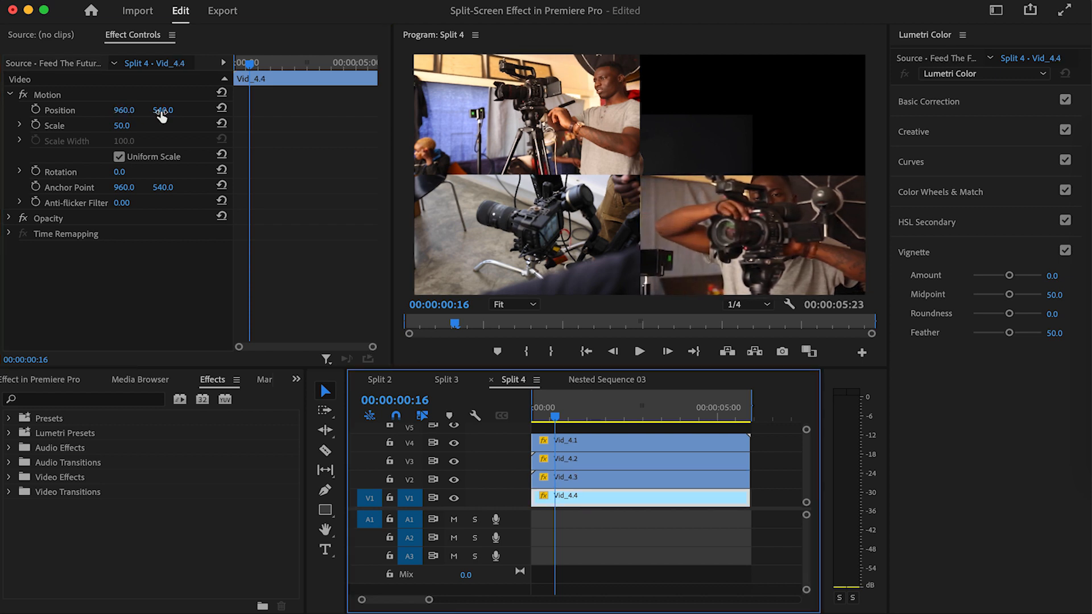
left_click_drag(163, 110, 132, 110)
left_click(558, 415)
key("Home")
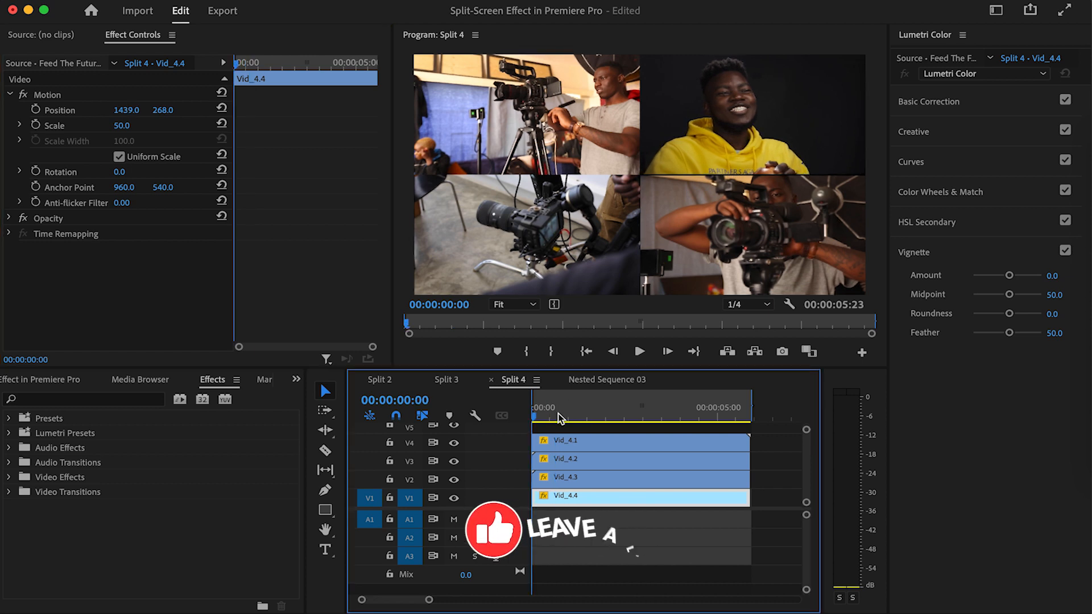
key("space")
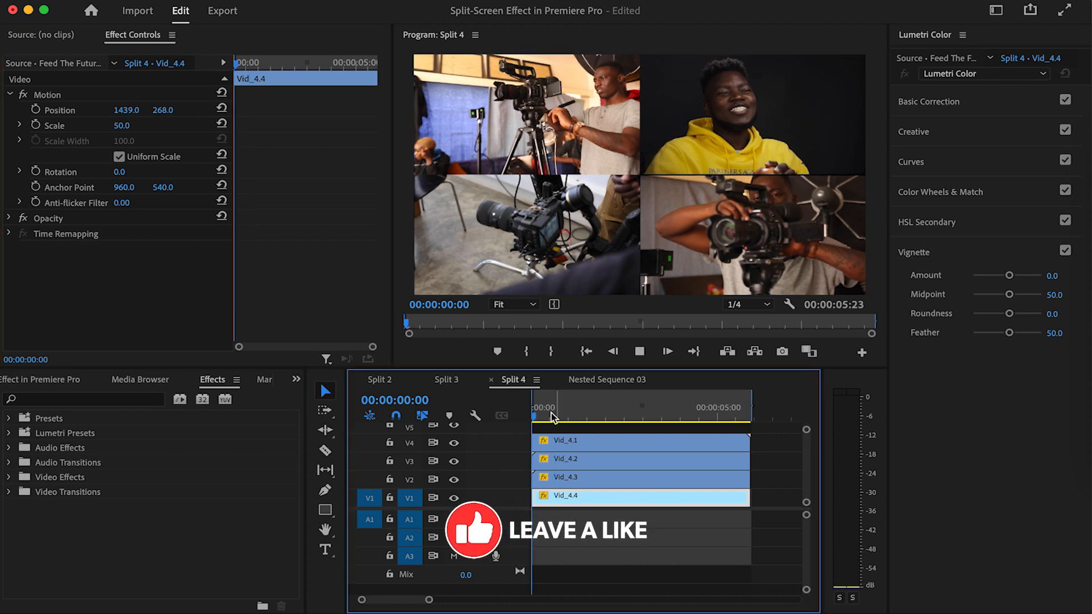
key("space")
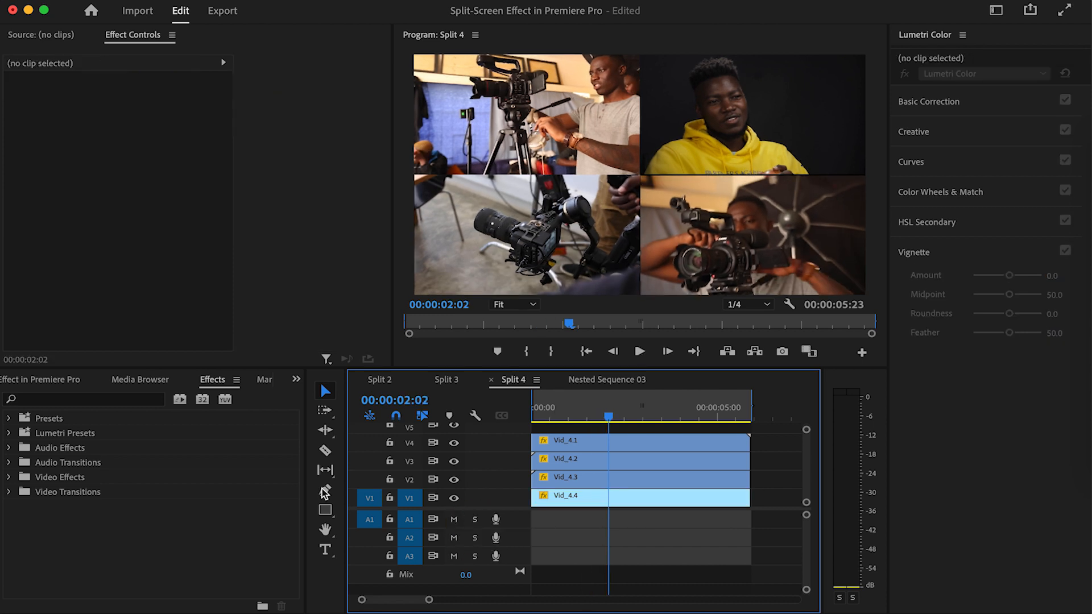
- Draw a horizontal line with the Pen tool across the full frame, along the seam between the upper and lower clips
left_click(326, 487)
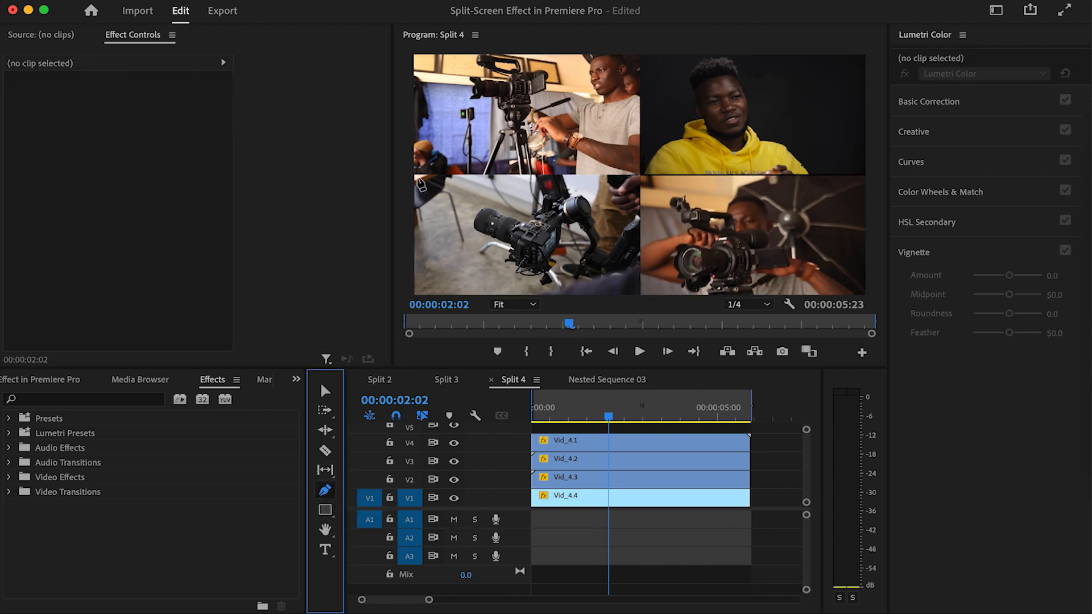
left_click(415, 173)
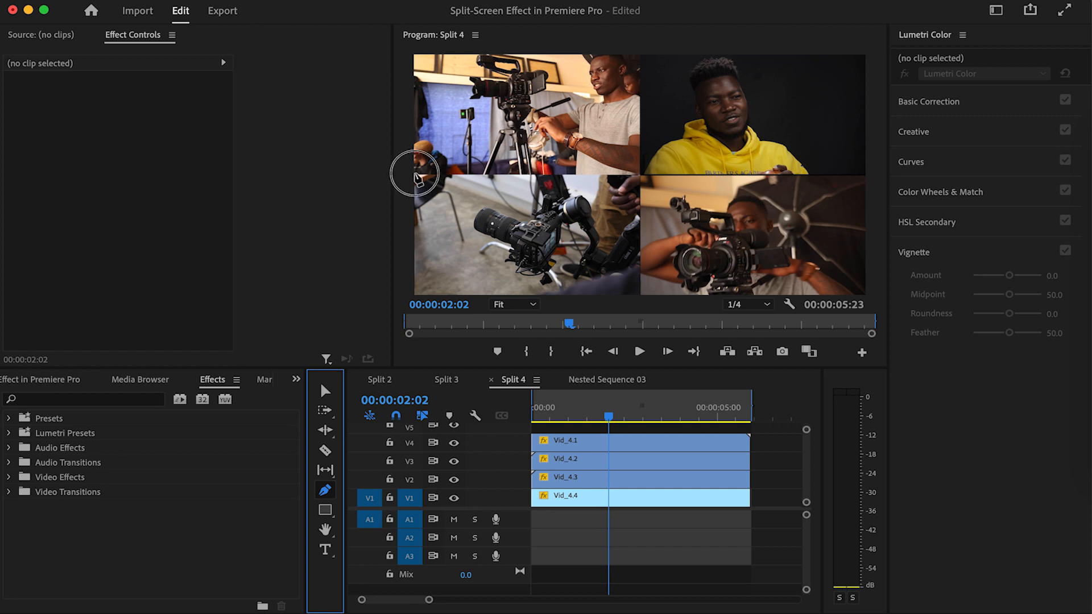
left_click(866, 175)
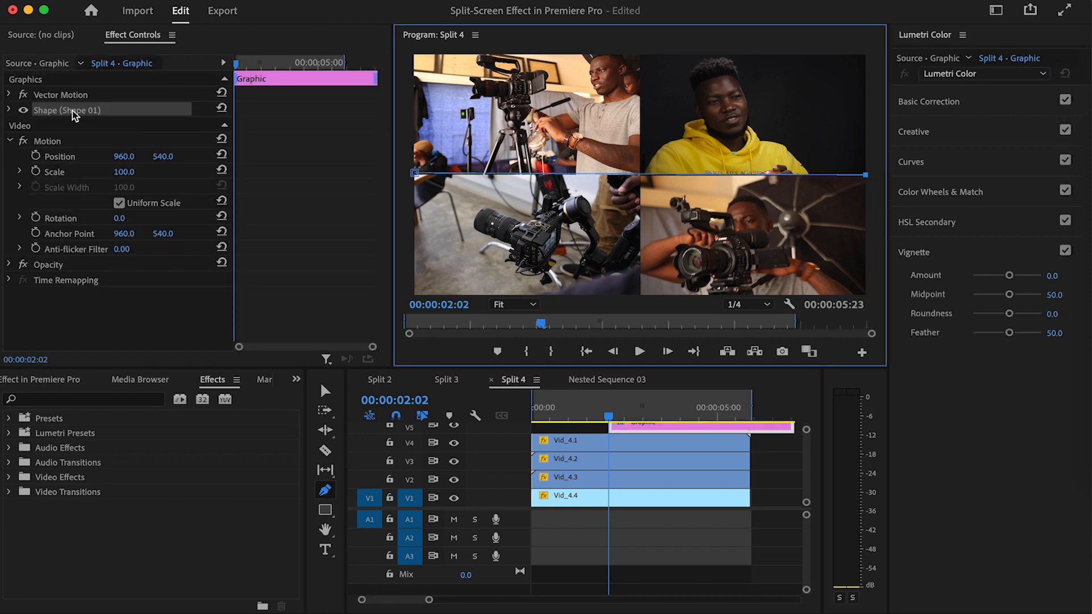
- Turn off the line shape's fill and turn on its stroke
left_click(9, 110)
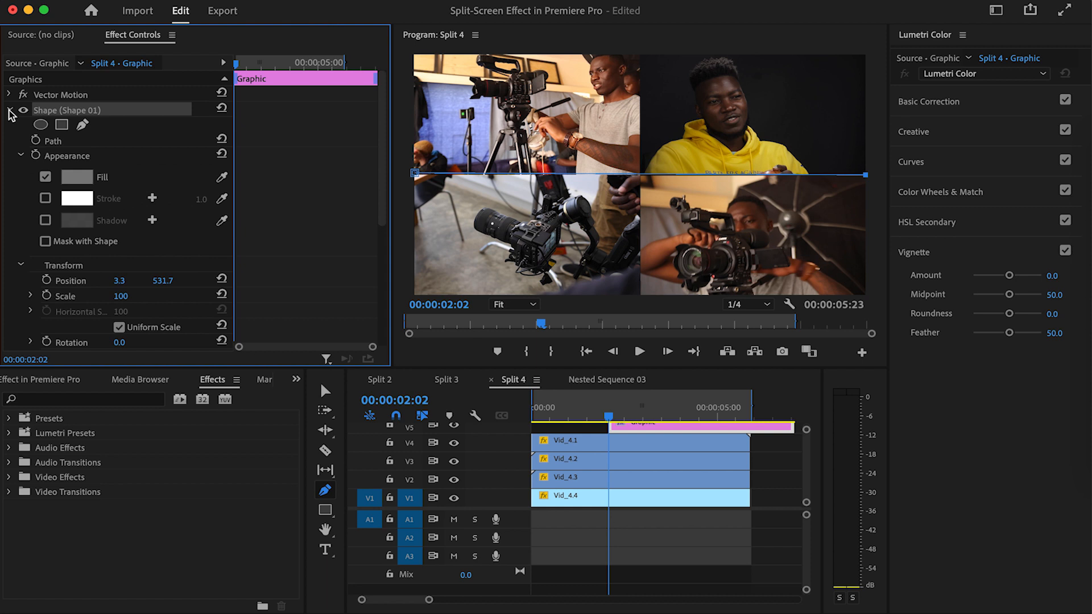
left_click(46, 178)
left_click(45, 199)
- Zoom the preview out to 25% and extend the line's path outside the frame, around the lower-right corner to below the vertical seam
left_click(533, 306)
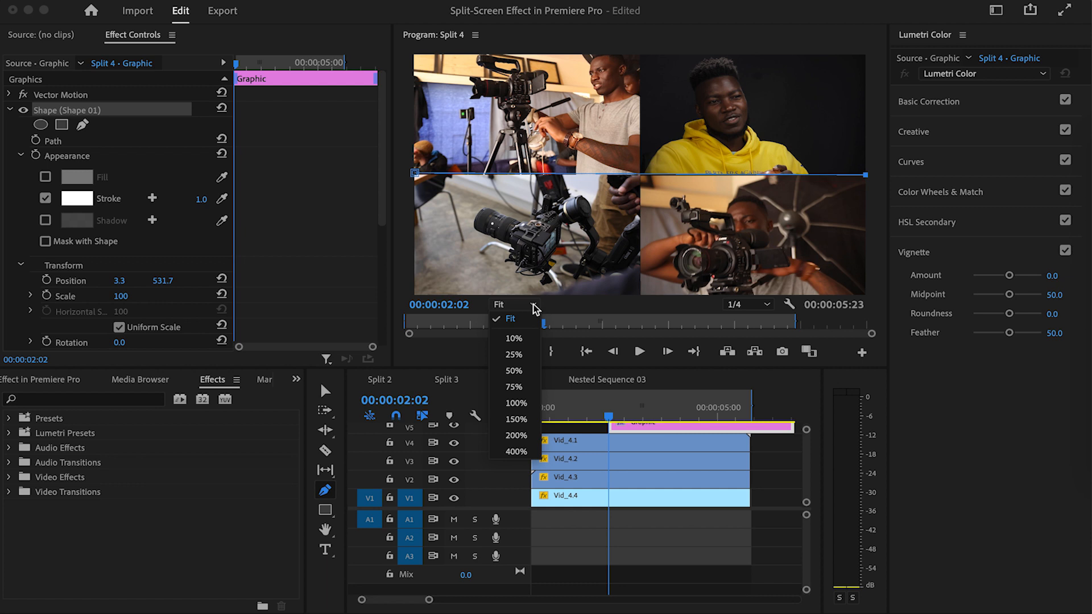
left_click(514, 354)
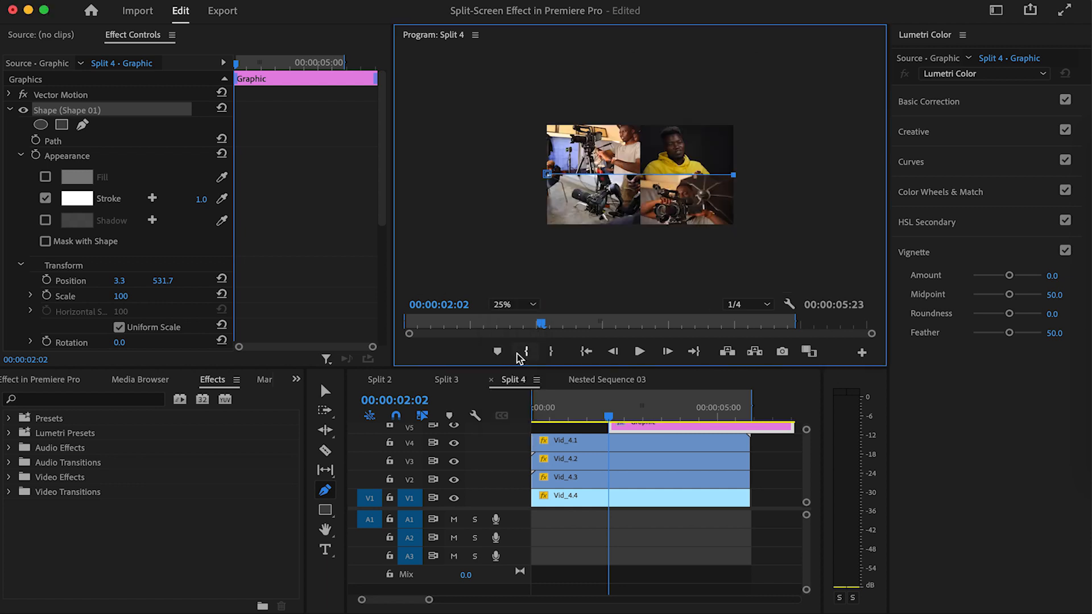
left_click(754, 191)
left_click(745, 232)
left_click(688, 242)
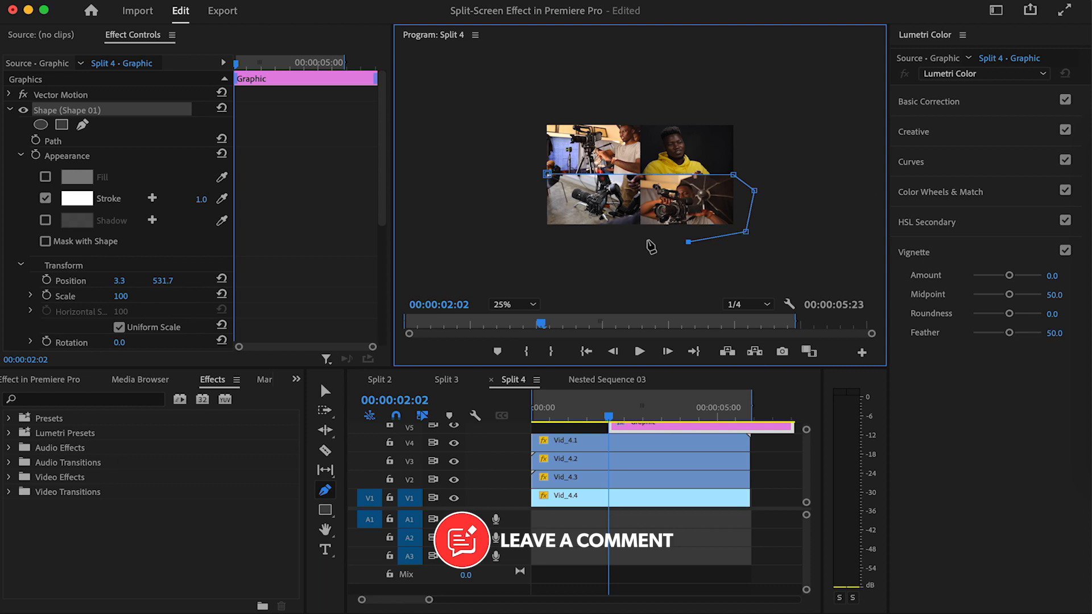
left_click(646, 240)
- Continue the path up the vertical seam between the clips to the frame's upper edge, and fit the preview again
left_click(639, 225)
left_click(641, 125)
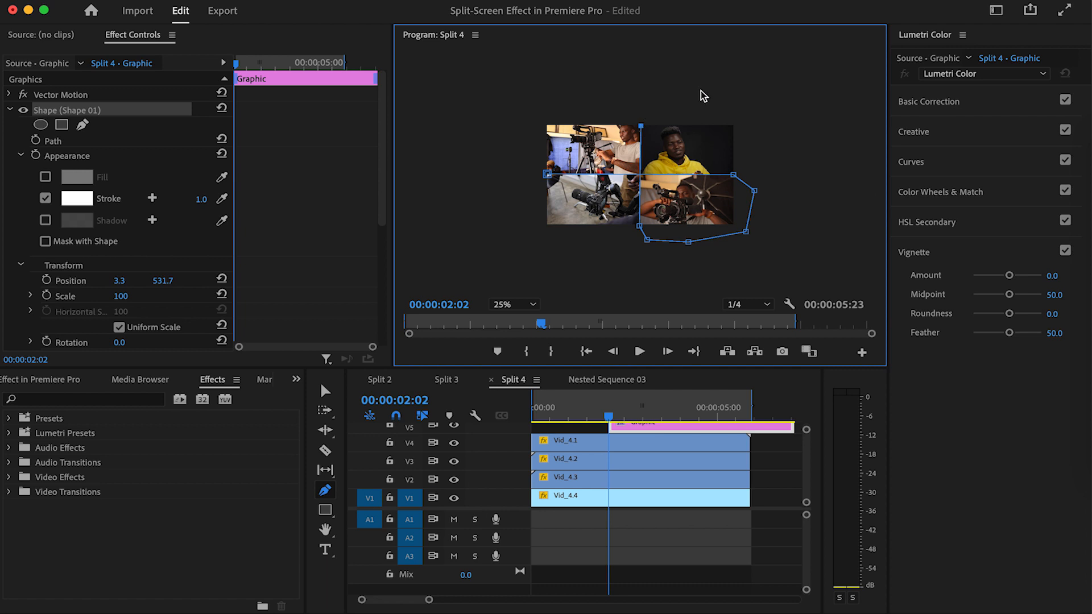
left_click(643, 108)
left_click(695, 91)
left_click(727, 93)
left_click(514, 304)
left_click(519, 323)
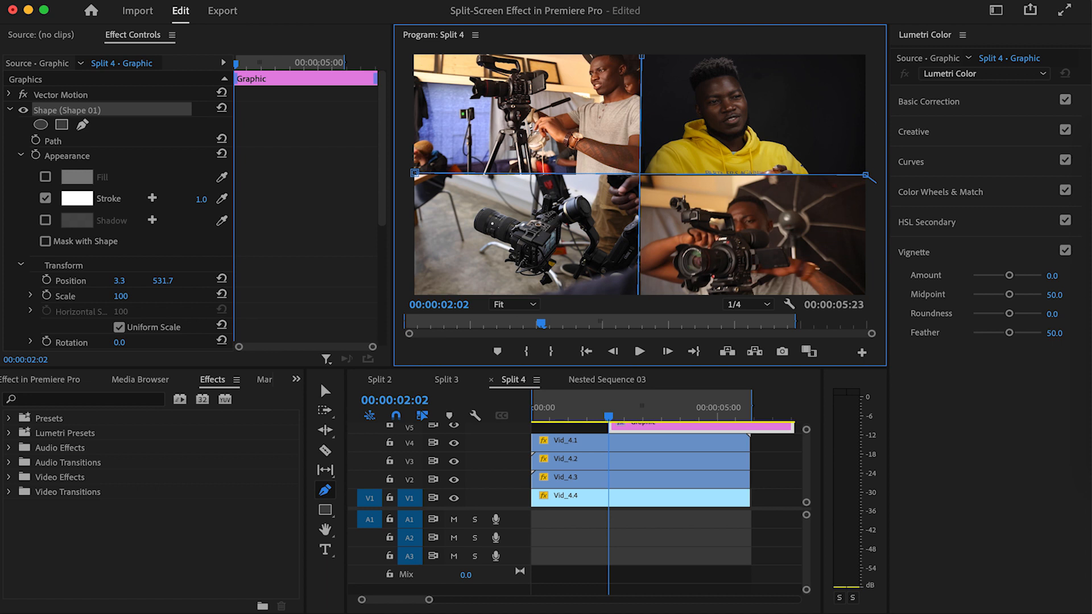
- Set the divider line shape's stroke width to 15
left_click(201, 199)
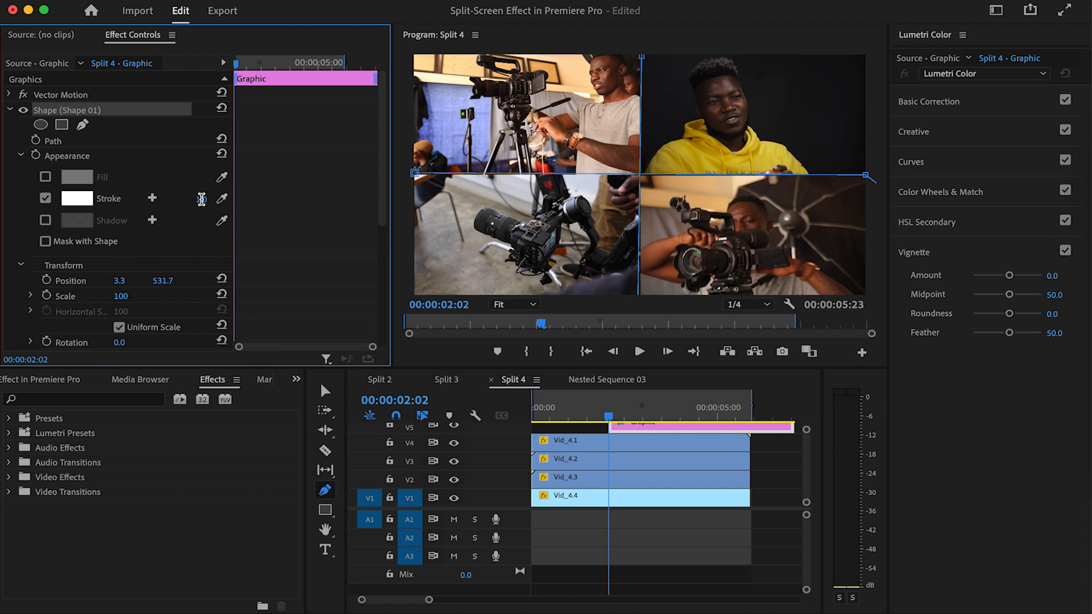
left_click(201, 199)
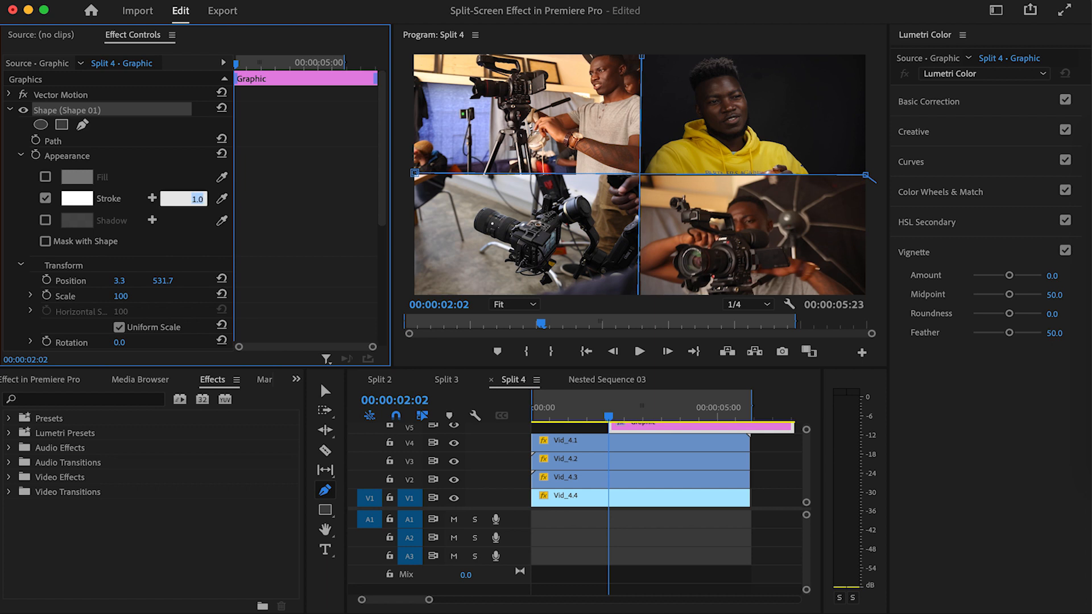
type("15.0")
key("Return")
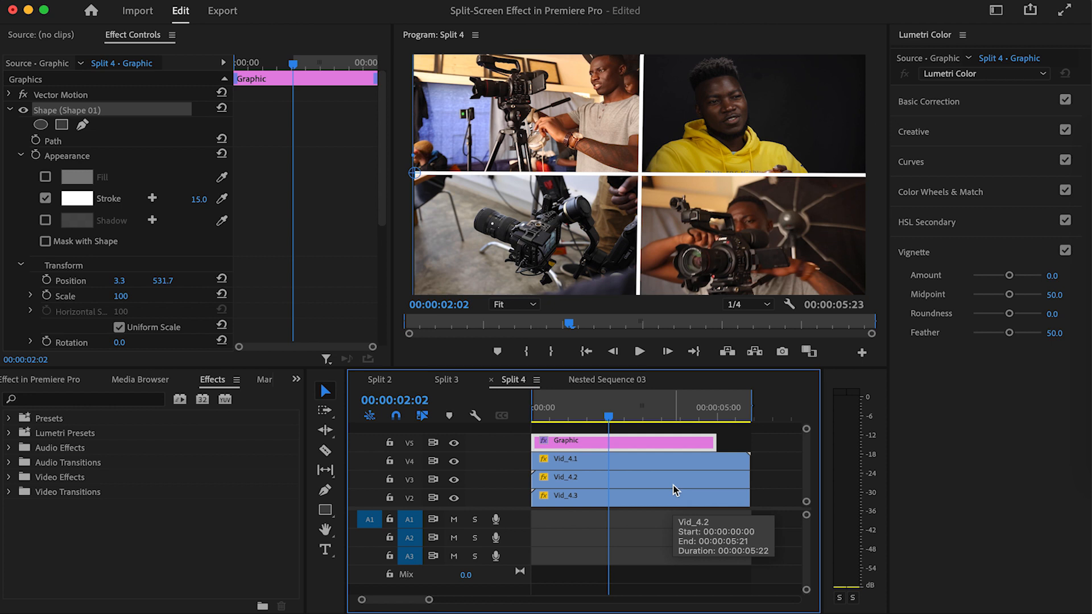
- Fit the Graphic clip on V5 to the full length of the video clips and play the sequence from its start
left_click_drag(715, 441, 745, 441)
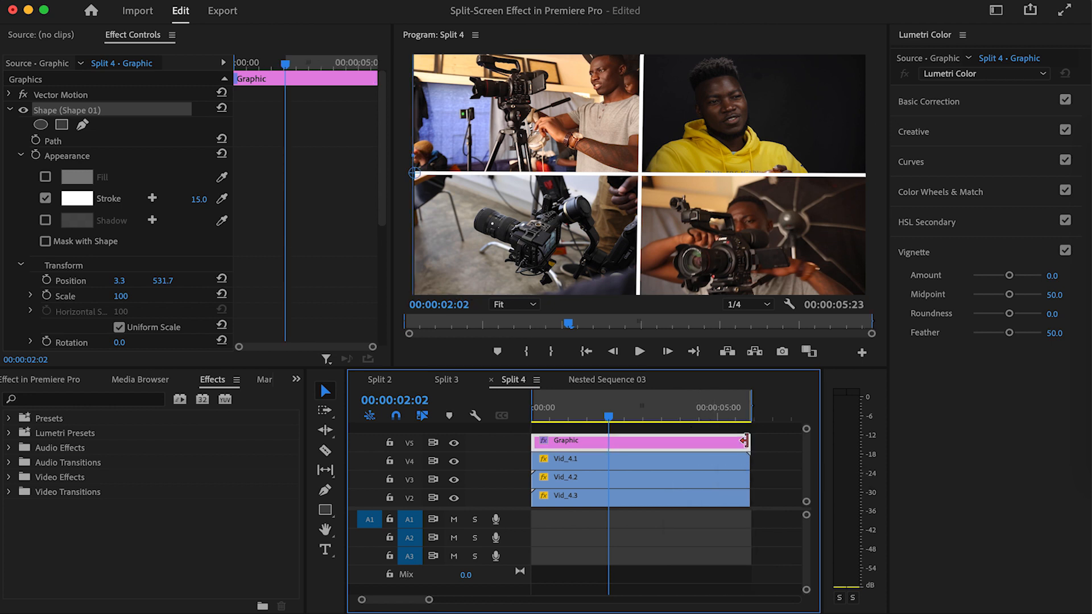
left_click_drag(609, 417, 508, 417)
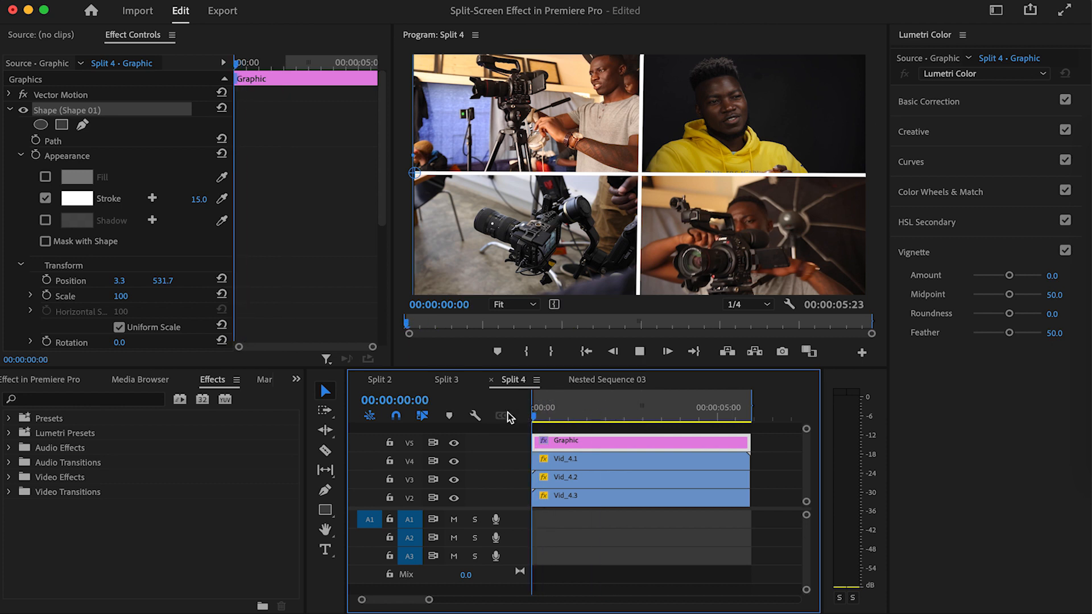
key("space")
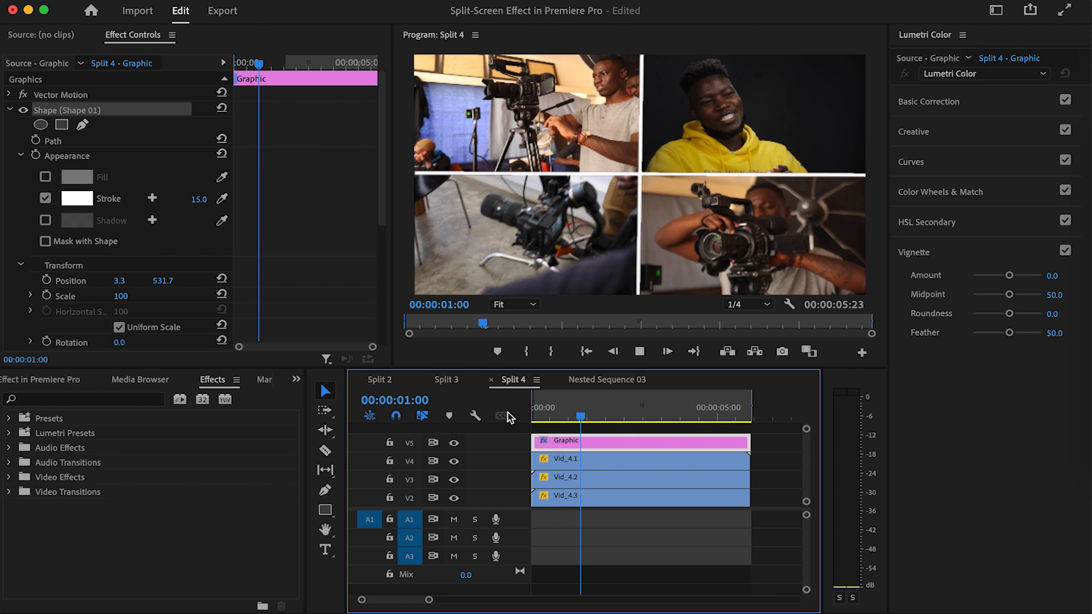